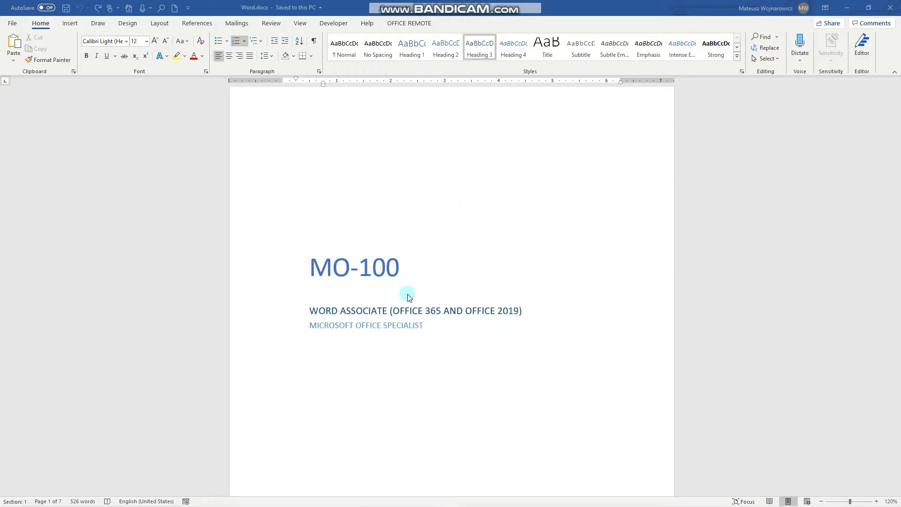
- Scroll down to the Manage Documents outline and select the line 'Set up document pages'
scroll(314, 308, "down", 10)
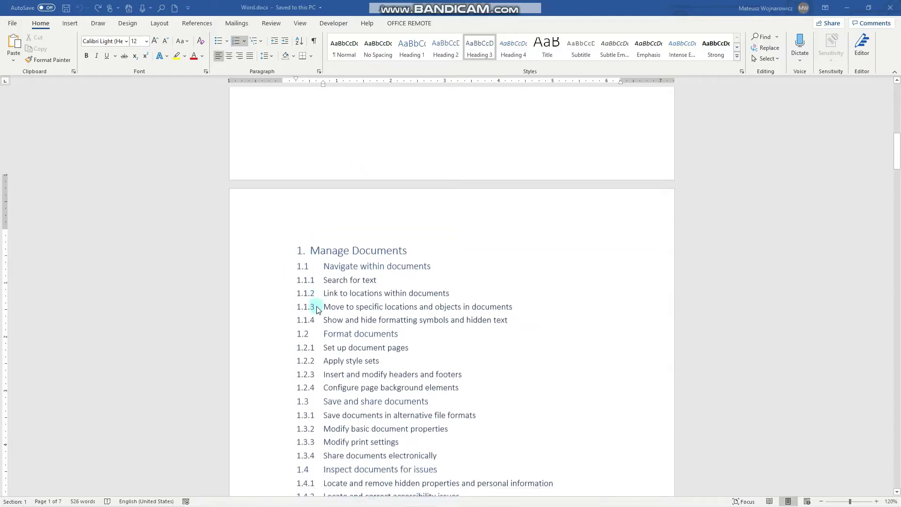
scroll(316, 310, "down", 1)
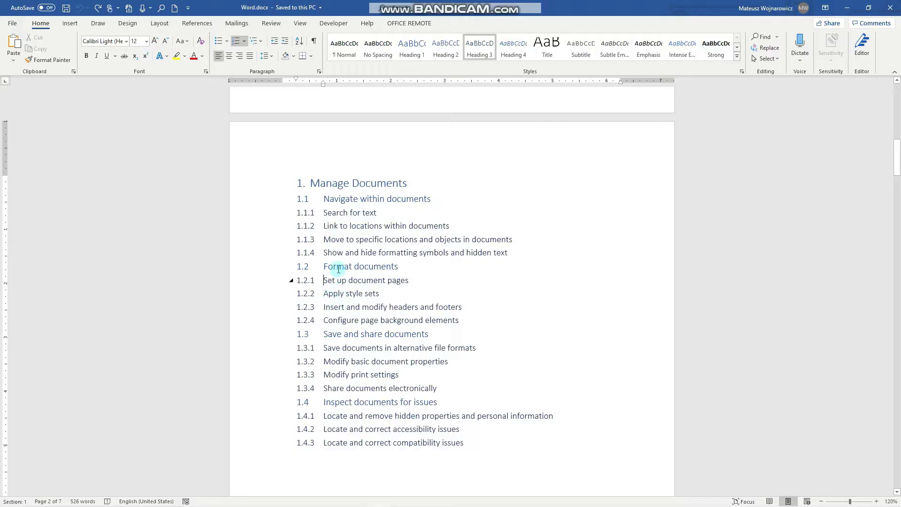
left_click_drag(323, 281, 409, 281)
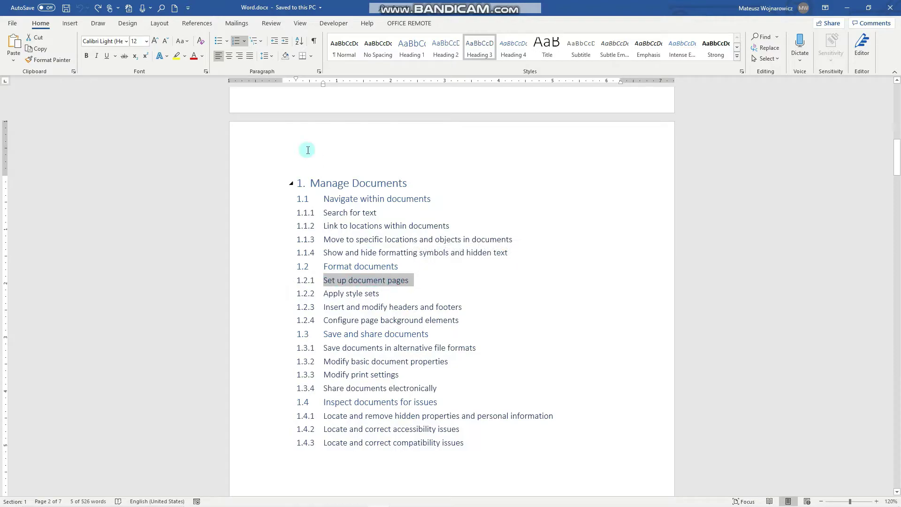
left_click(164, 25)
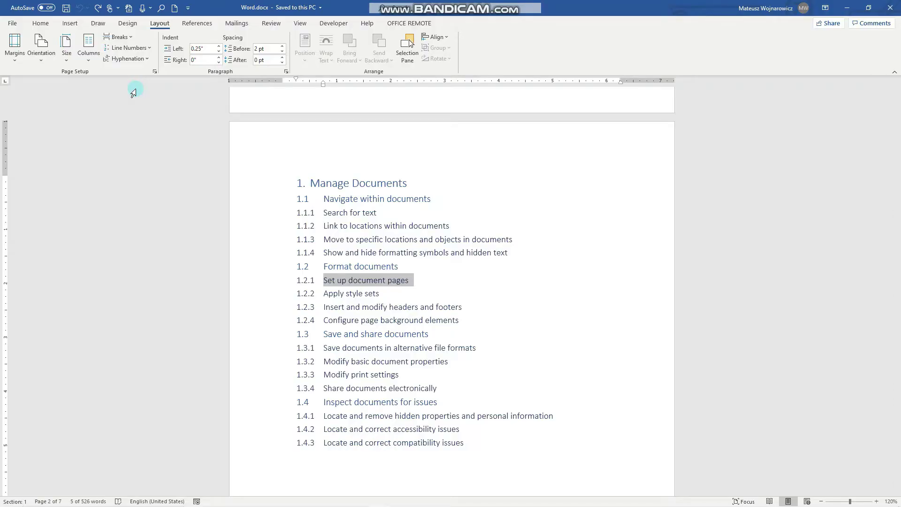
left_click(18, 52)
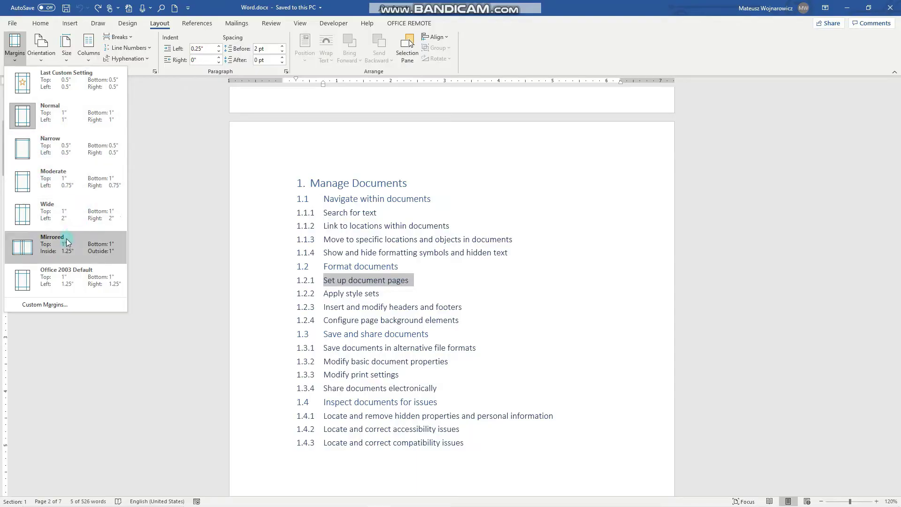
left_click(66, 306)
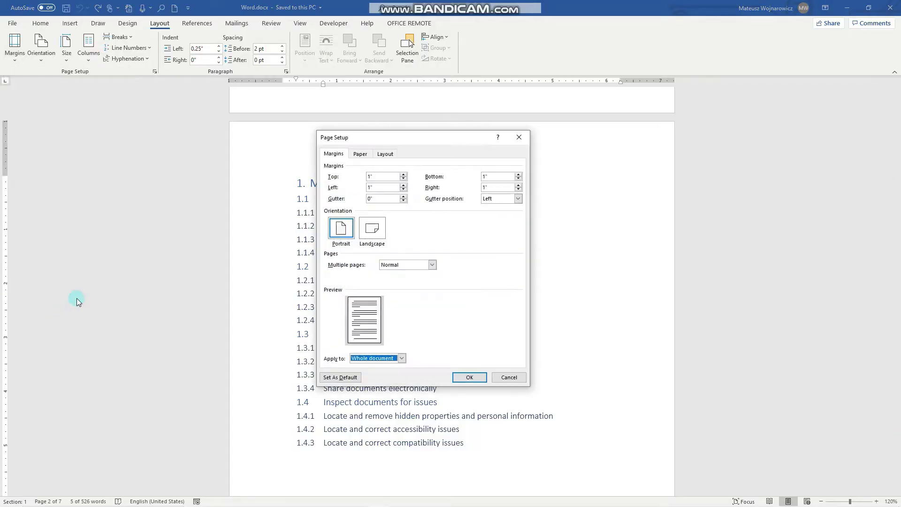
left_click_drag(368, 137, 270, 120)
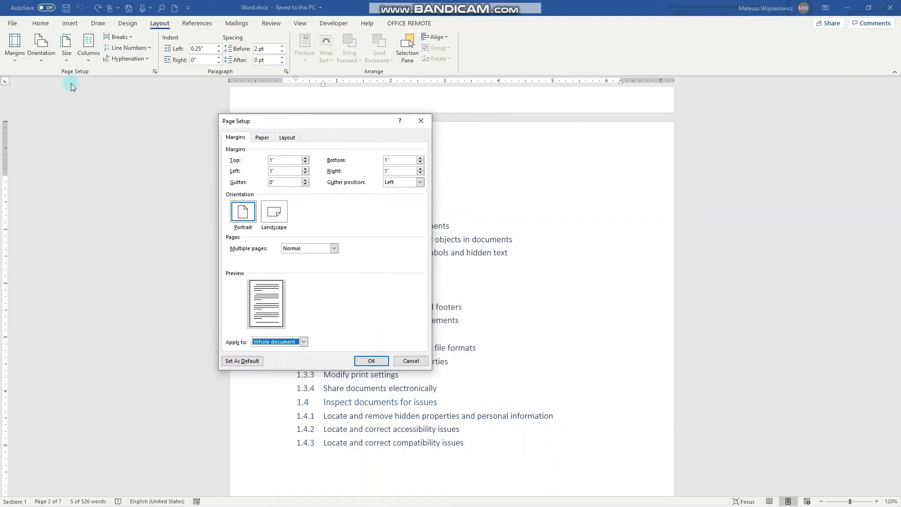
left_click(284, 163)
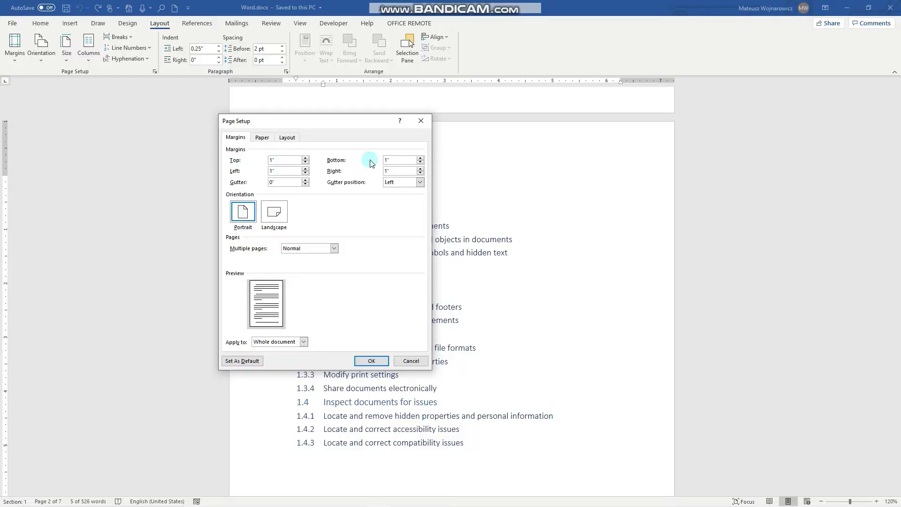
double_click(398, 171)
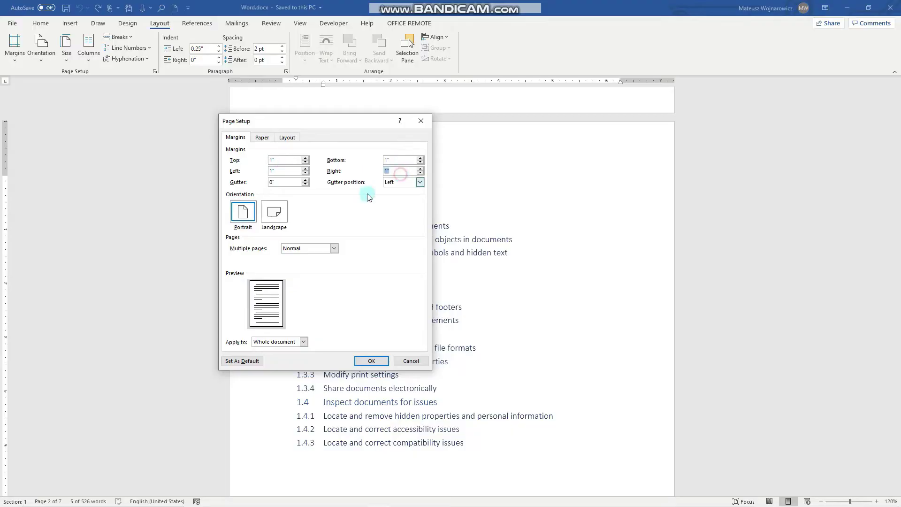
left_click(420, 121)
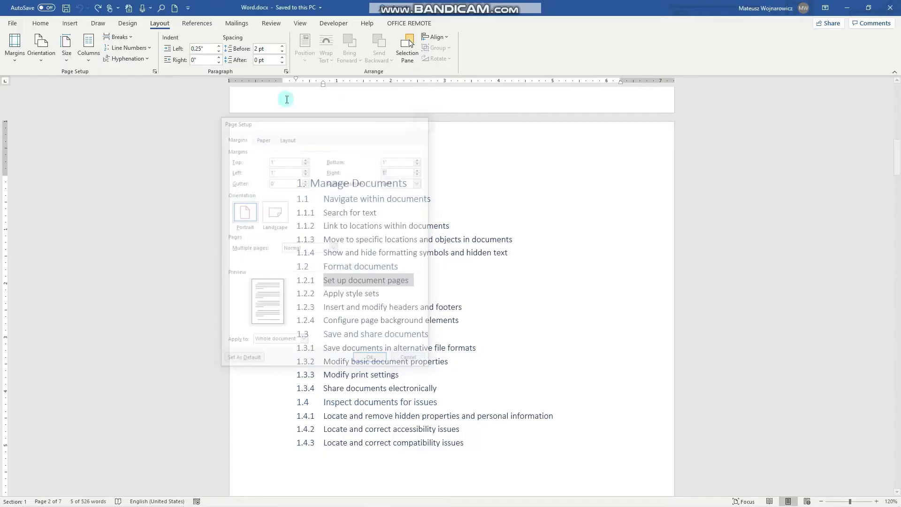
- Browse the orientation and paper size choices, keeping Portrait A4 at 8.27" x 11.69"
left_click(41, 57)
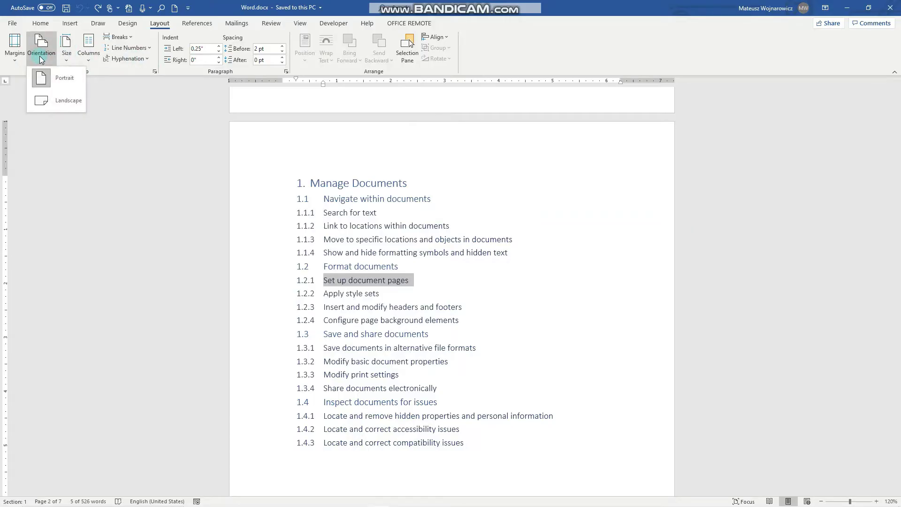
left_click(50, 79)
left_click(62, 102)
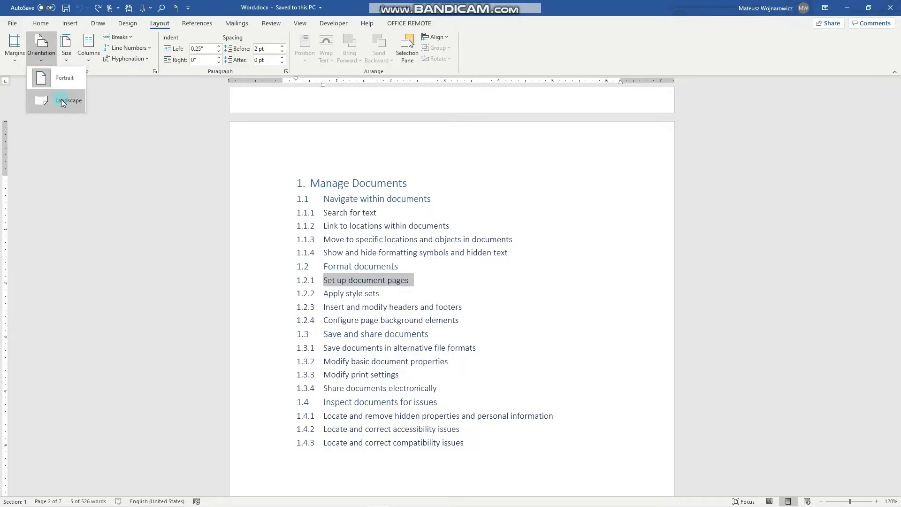
left_click(67, 52)
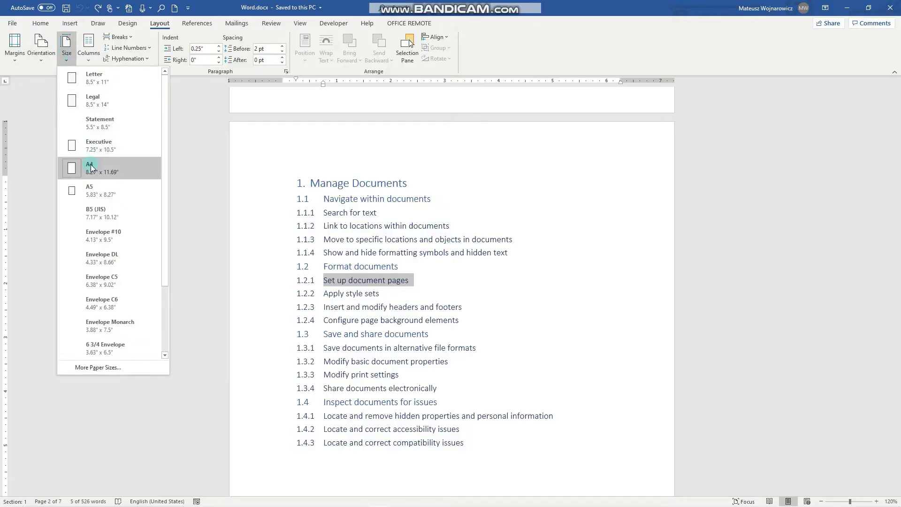
scroll(108, 258, "down", 4)
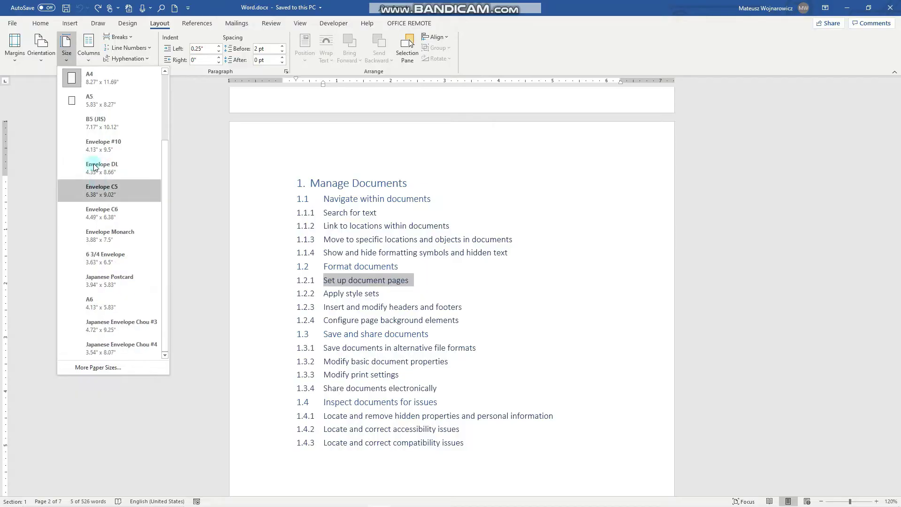
left_click(66, 47)
left_click(66, 47)
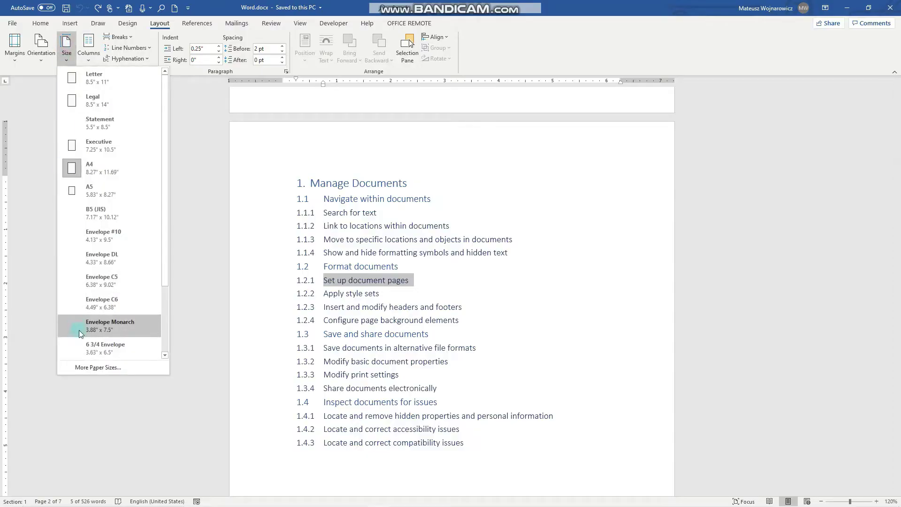
- In Page Setup's Margins settings, set Multiple pages to 2 pages per sheet and apply
left_click(103, 368)
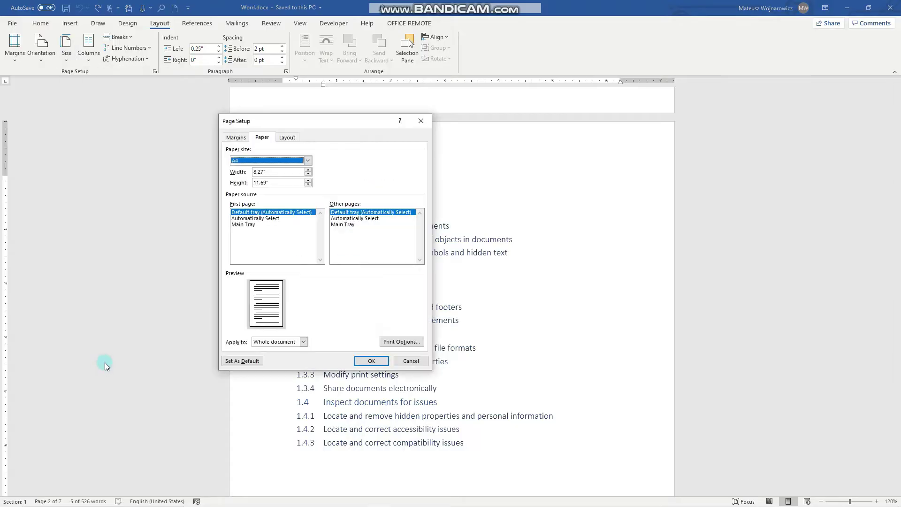
left_click_drag(302, 126, 316, 98)
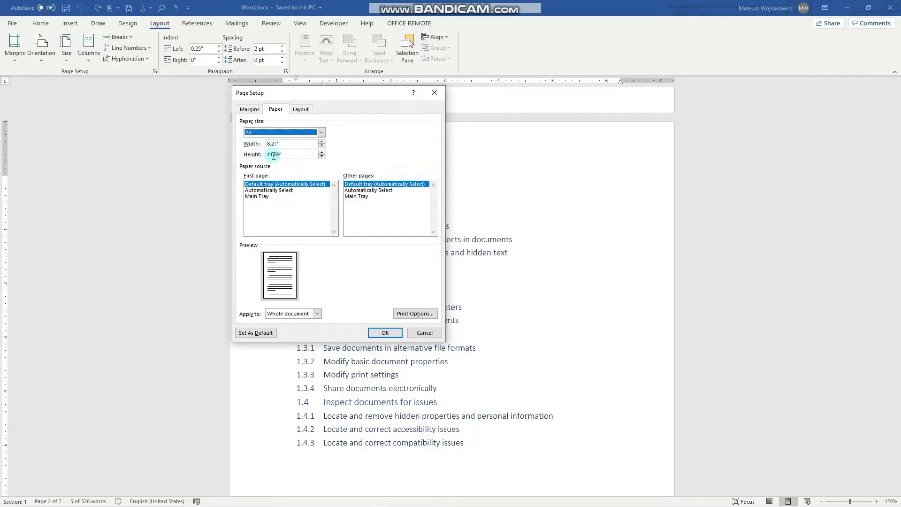
left_click(249, 111)
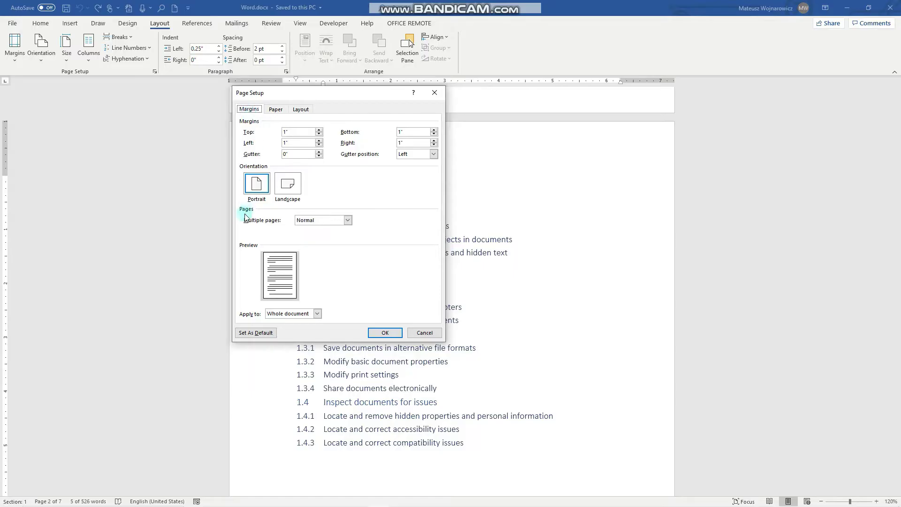
left_click(312, 220)
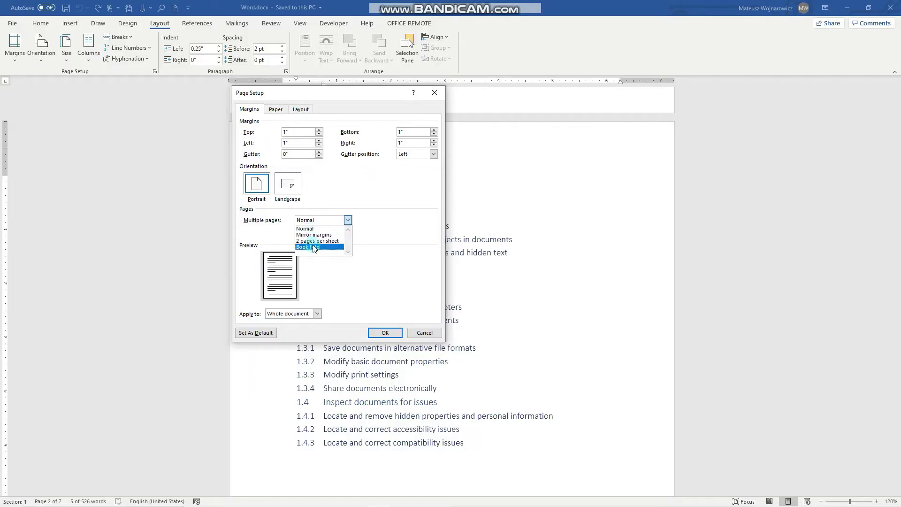
left_click(314, 243)
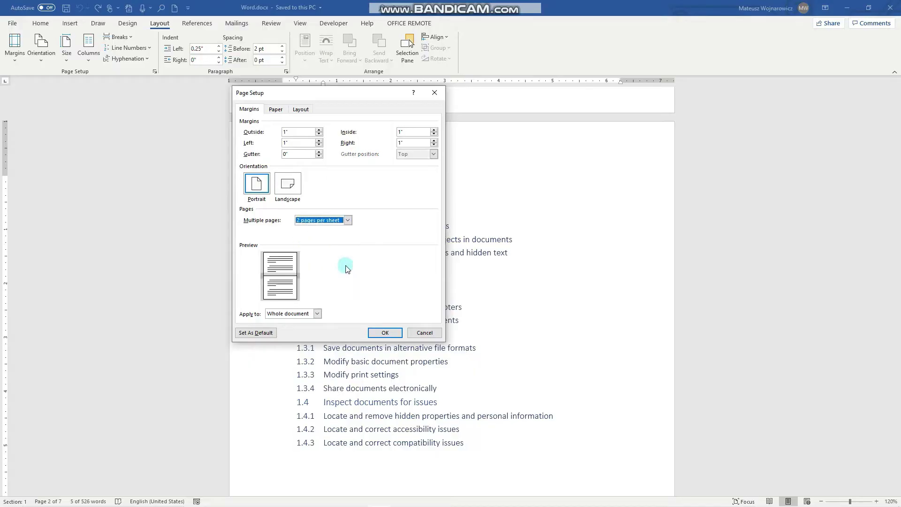
left_click(385, 332)
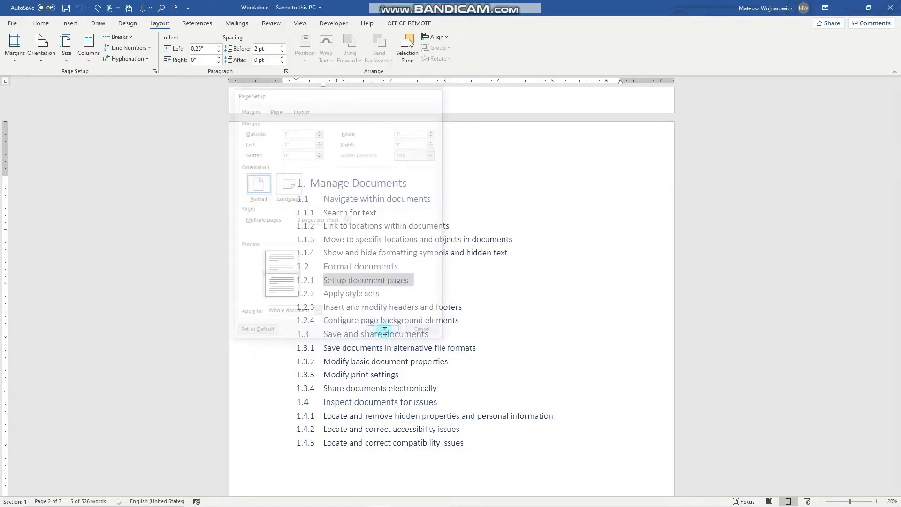
- Review the two-per-sheet layout, then undo it to restore the seven Portrait pages
scroll(396, 236, "up", 2)
scroll(398, 235, "down", 8)
scroll(397, 235, "down", 8)
scroll(396, 233, "up", 7)
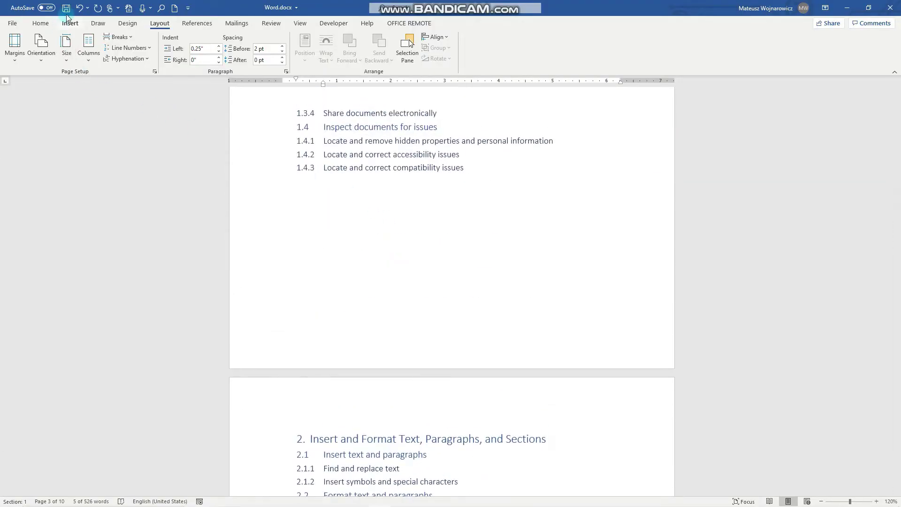
left_click(78, 7)
scroll(512, 319, "up", 3)
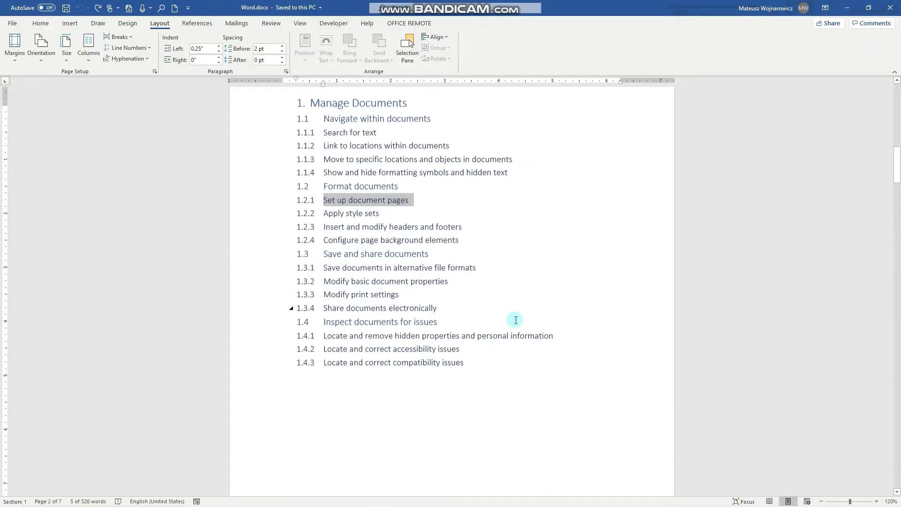
left_click(87, 58)
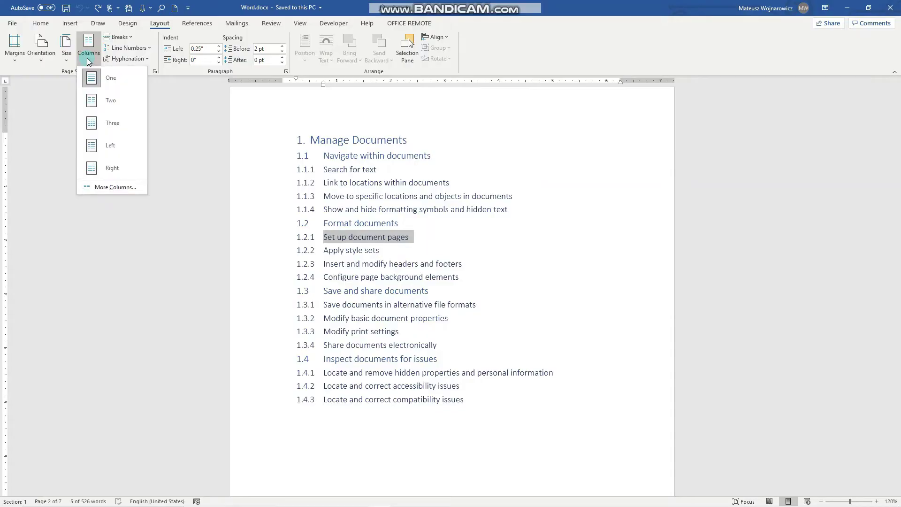
left_click(108, 188)
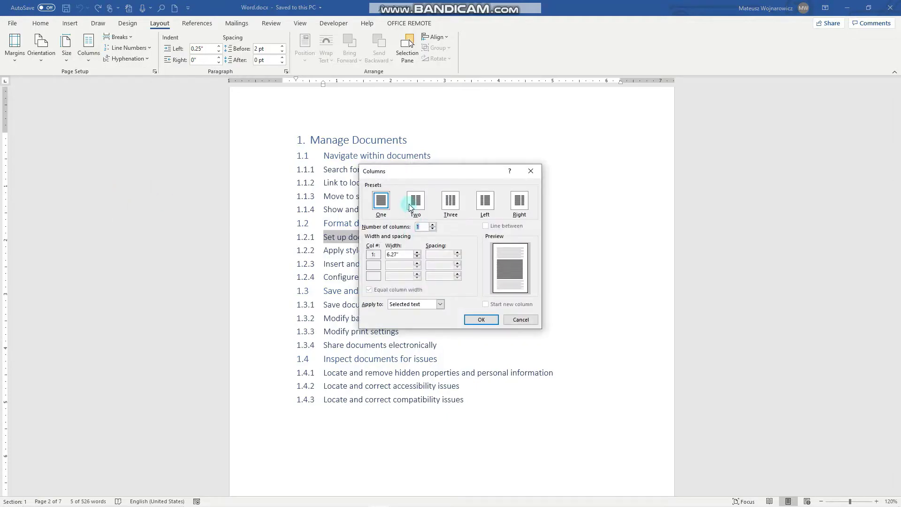
left_click(410, 208)
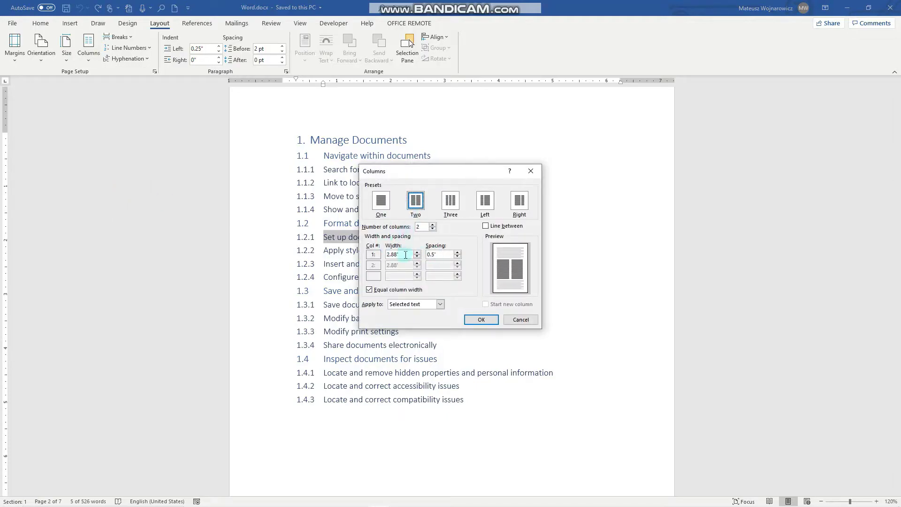
left_click(531, 171)
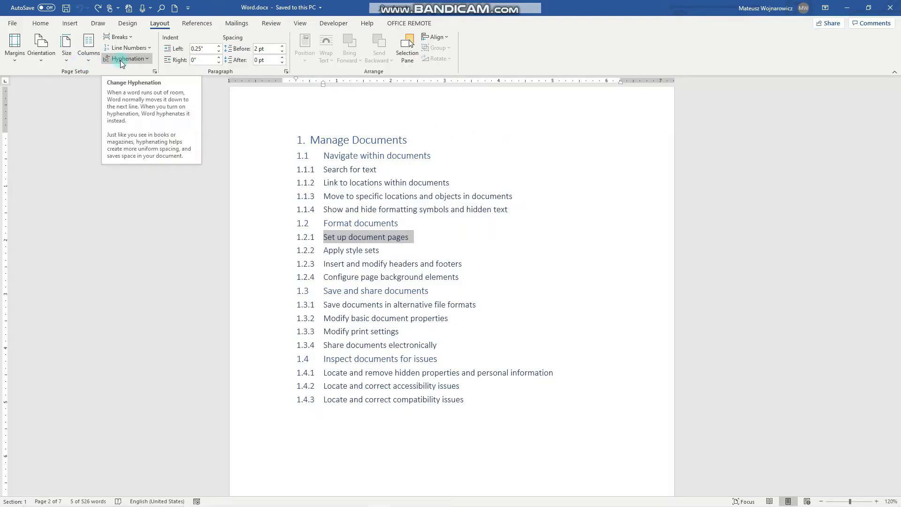
- Open Hyphenation Options, with automatic hyphenation off and consecutive hyphens at No limit
left_click(380, 195)
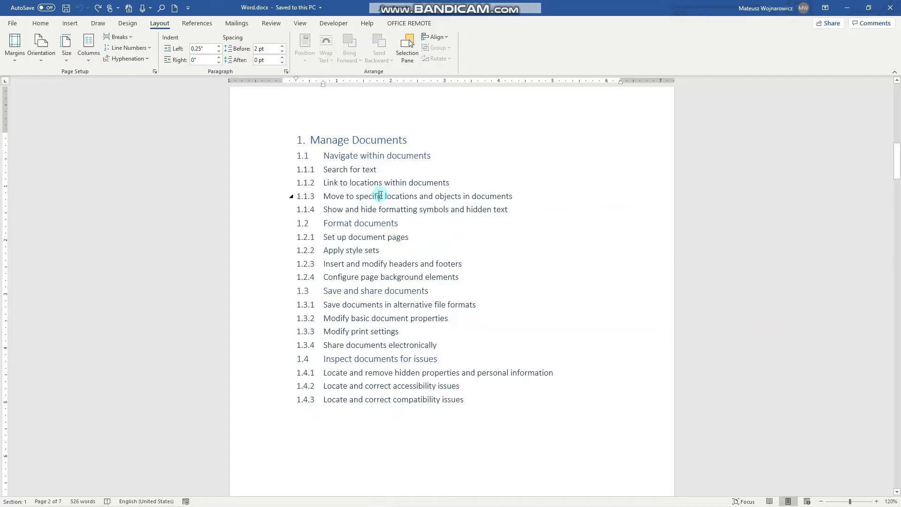
left_click(127, 59)
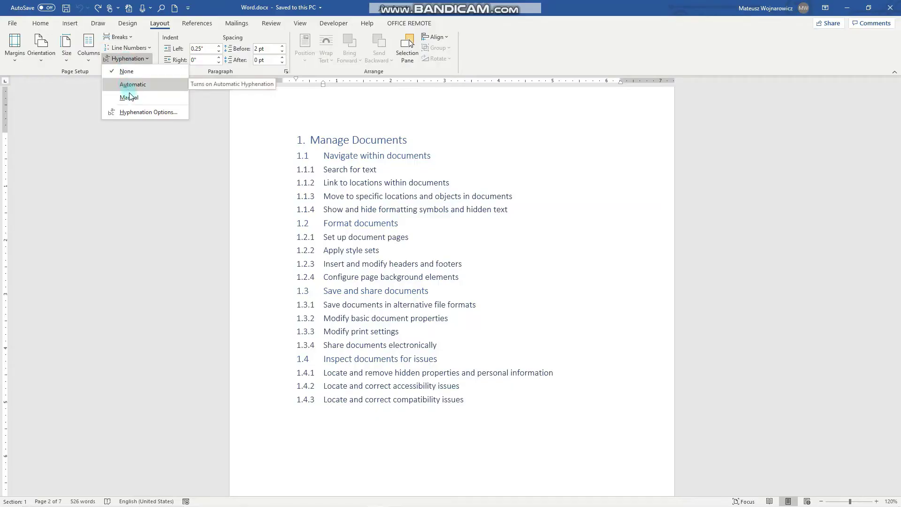
left_click(135, 114)
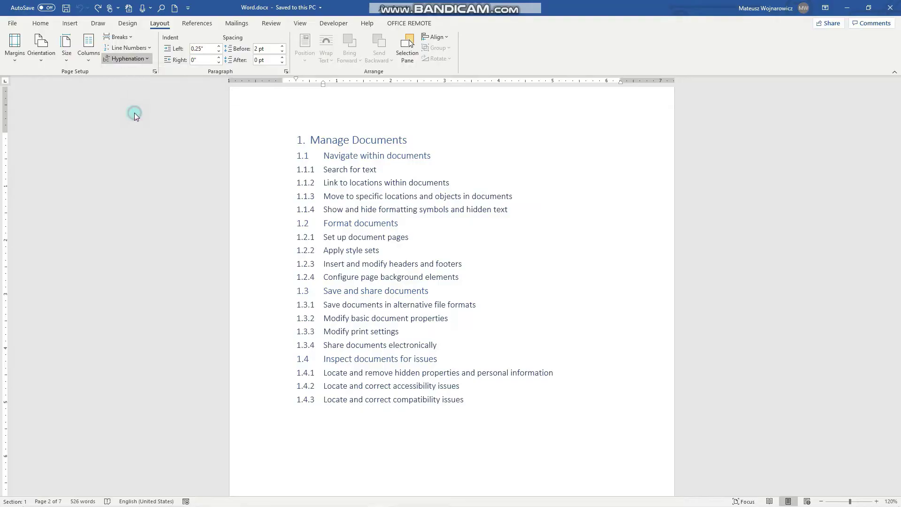
left_click_drag(451, 210, 253, 141)
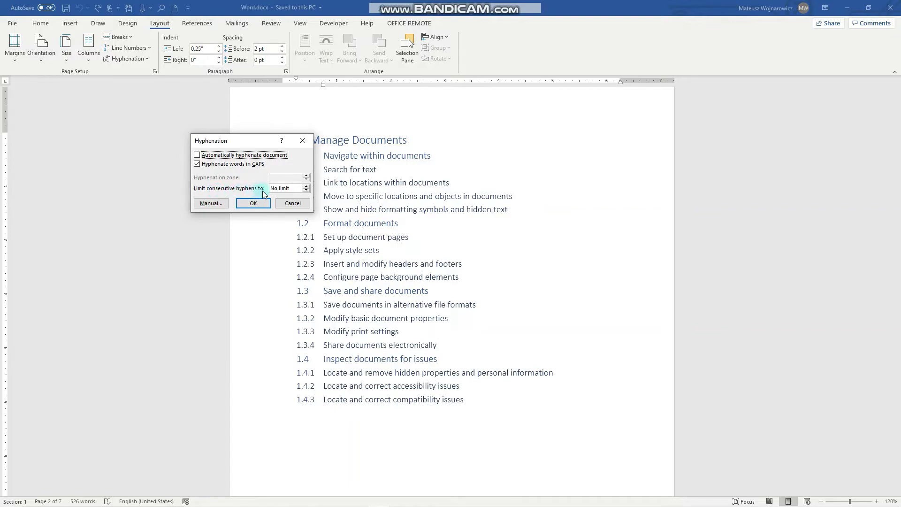
- Close the hyphenation window and switch to Document1, the 10-page lorem ipsum document
left_click(304, 140)
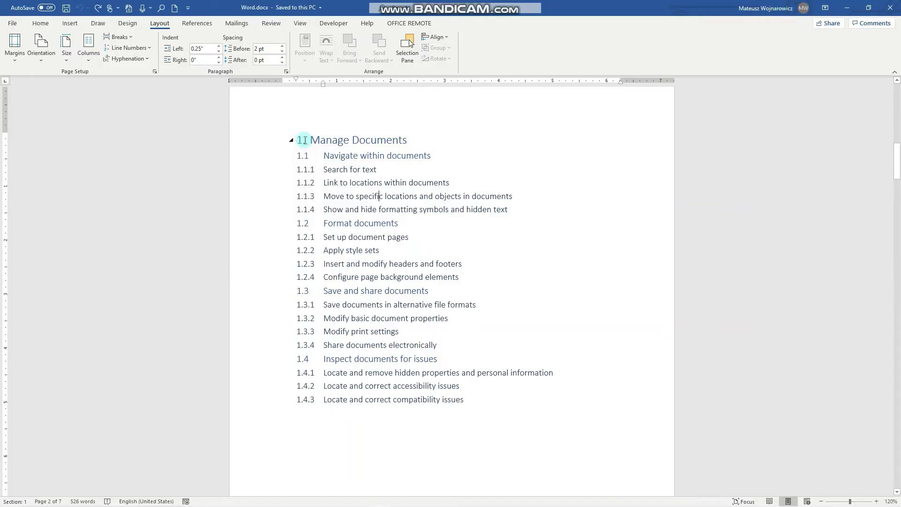
left_click(300, 24)
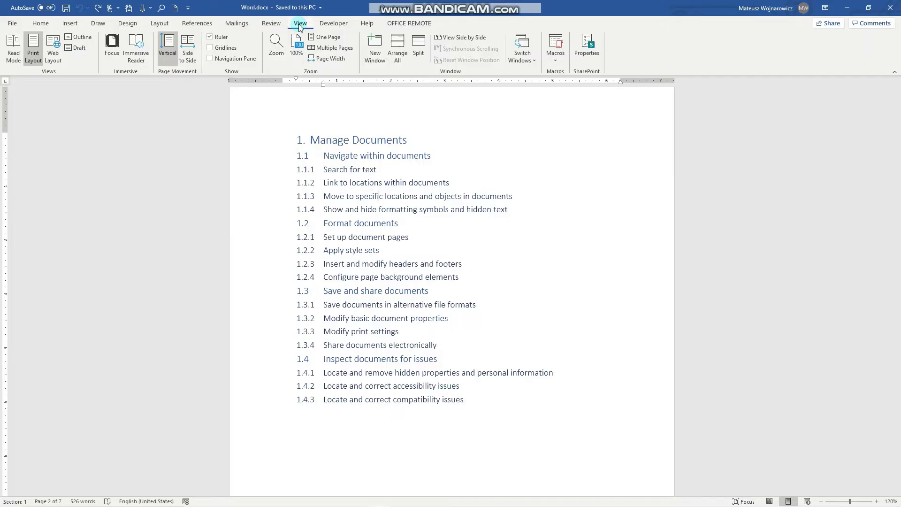
left_click(522, 51)
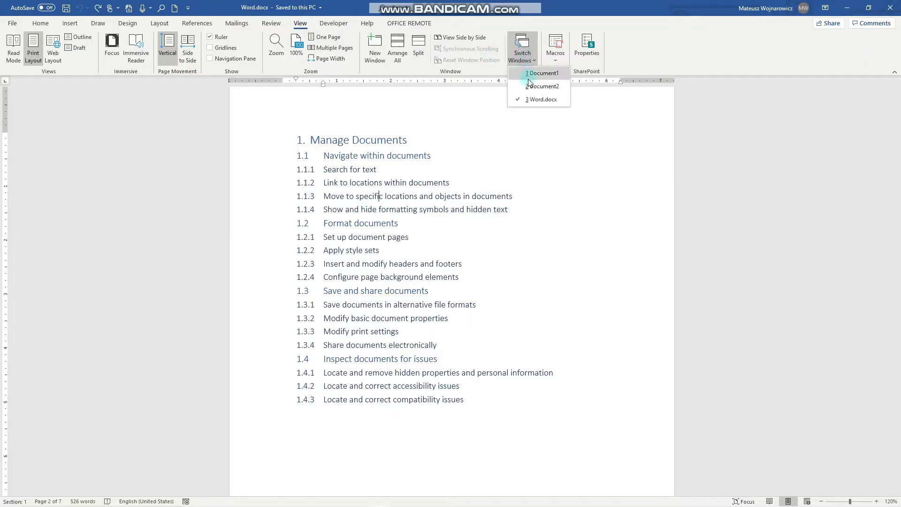
left_click(532, 74)
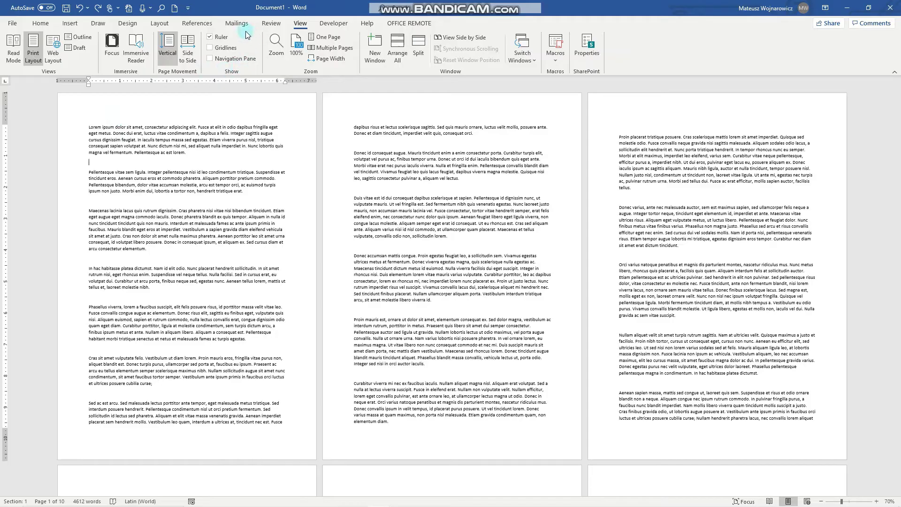
left_click(154, 25)
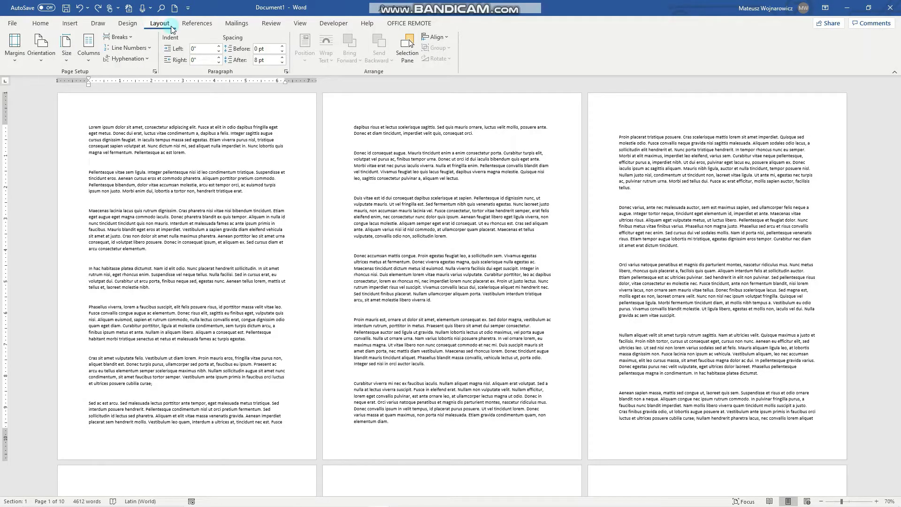
left_click(121, 39)
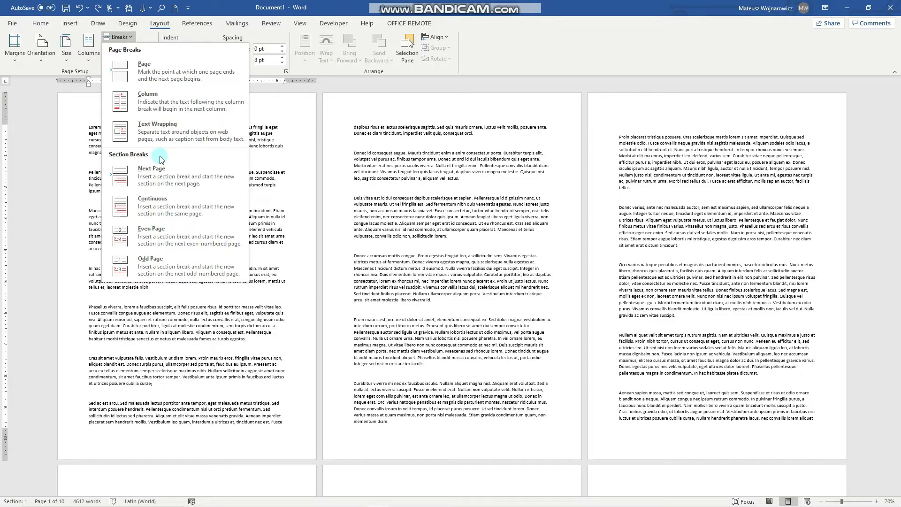
left_click(423, 191)
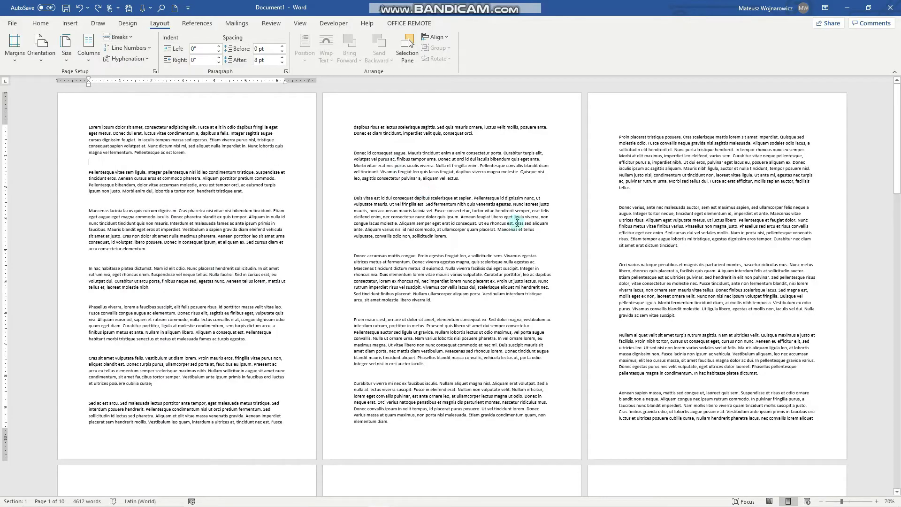
left_click_drag(508, 425, 59, 128)
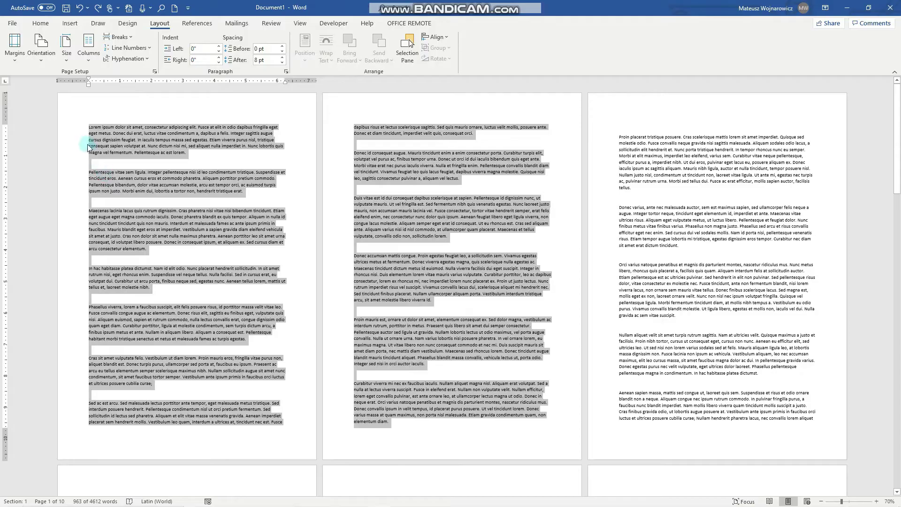
left_click(65, 55)
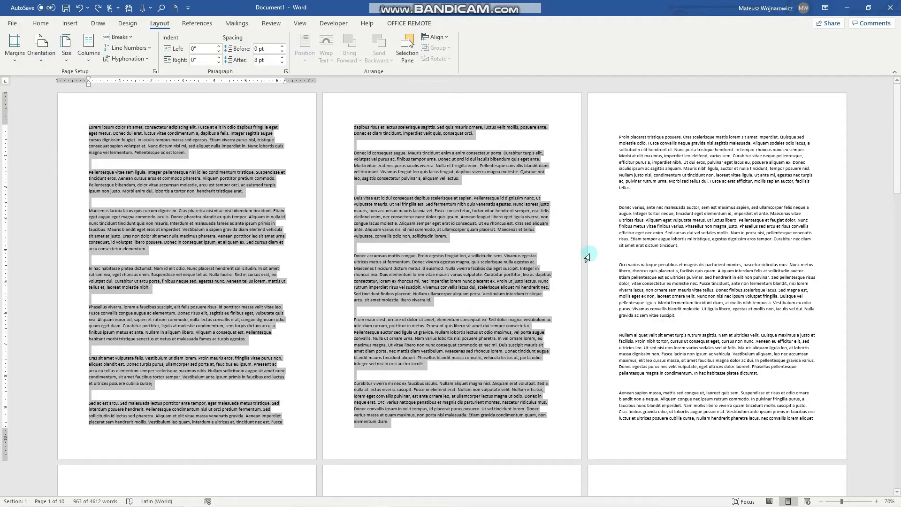
left_click(619, 132)
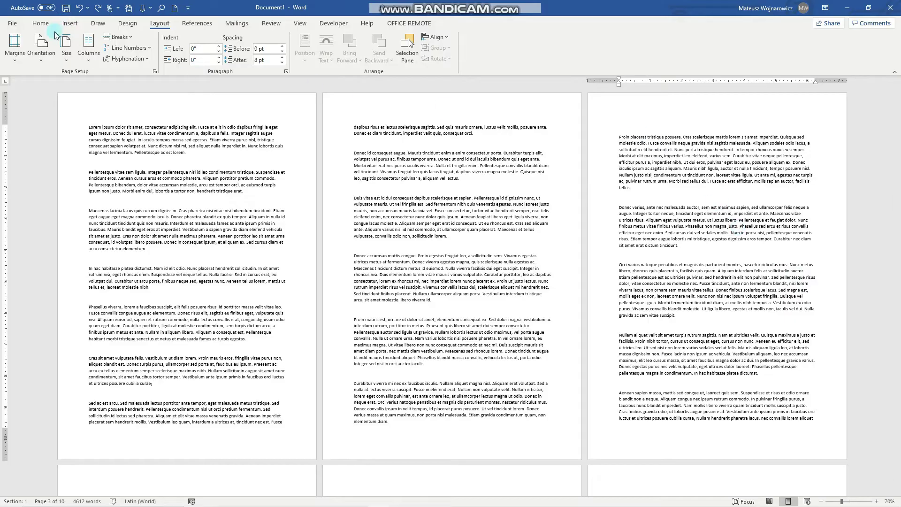
- Show formatting marks and insert a Next Page section break after 'elementum diam.' on page 2
left_click(36, 25)
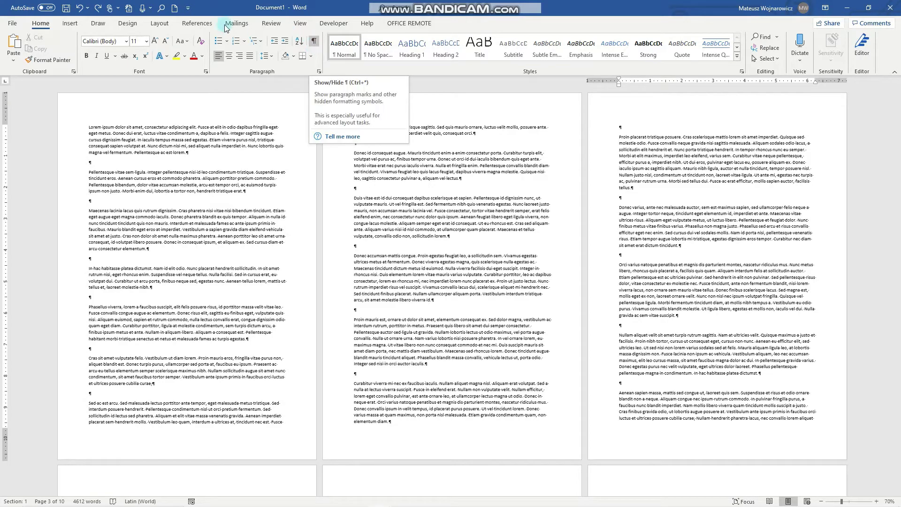
left_click(160, 24)
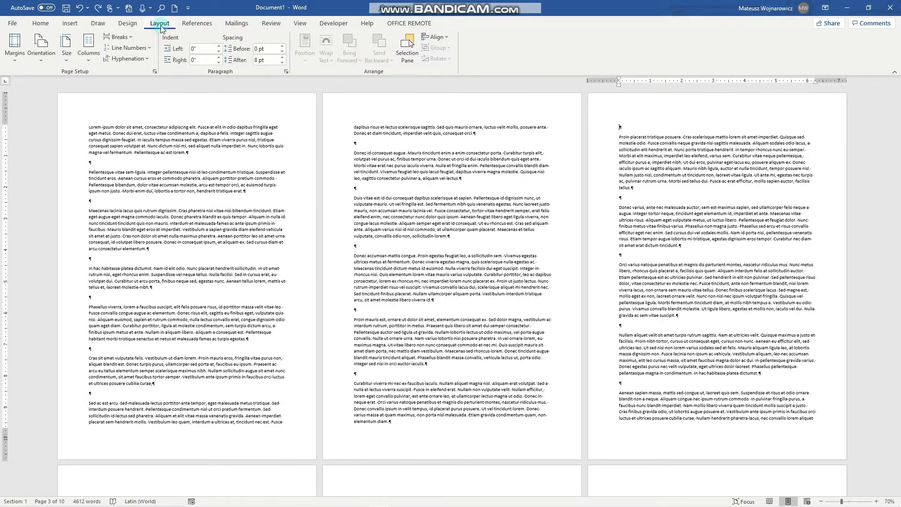
left_click(412, 428)
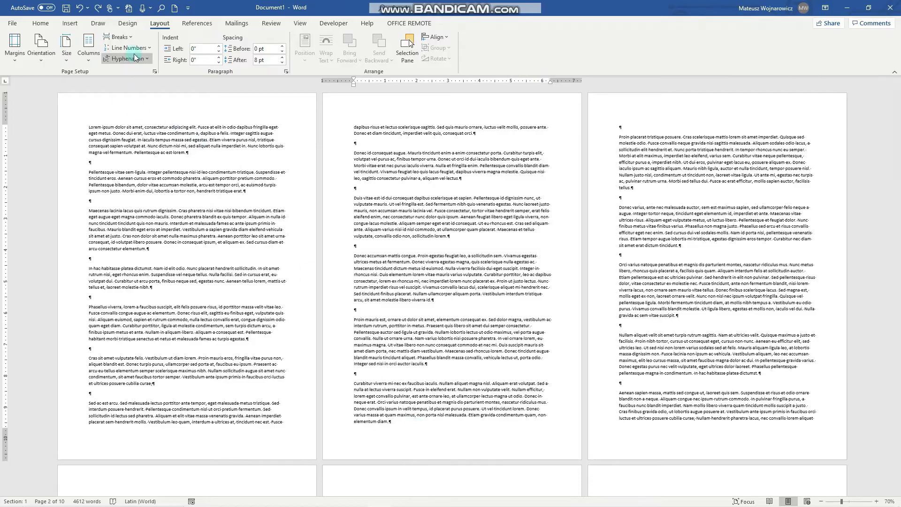
left_click(124, 38)
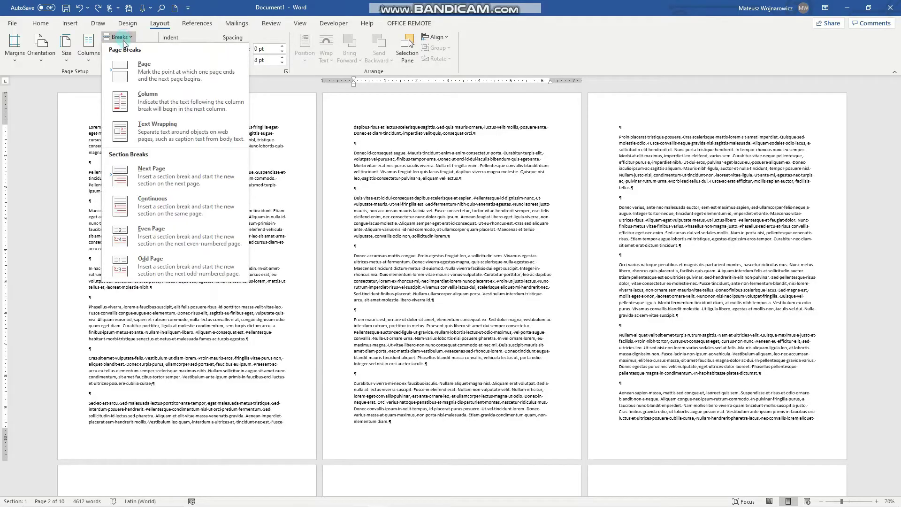
left_click(161, 183)
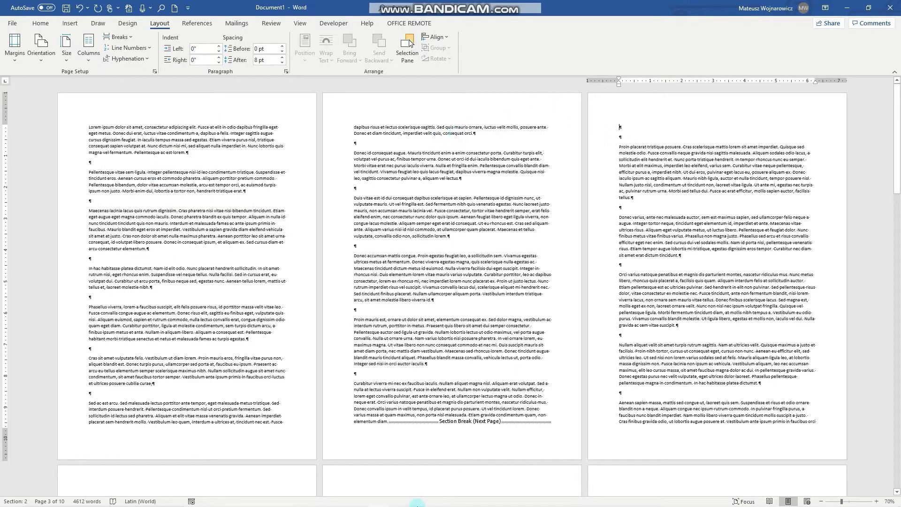
left_click(389, 421)
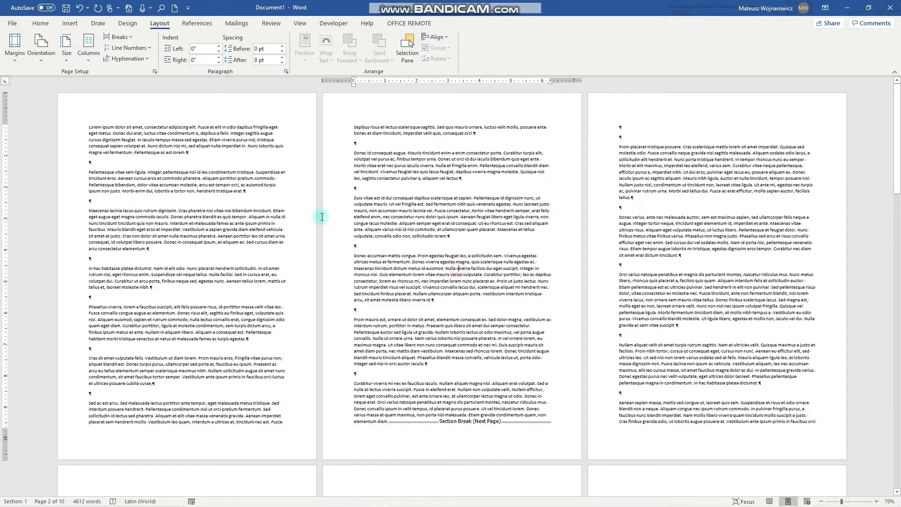
- Delete the empty paragraph at the top of page 3
left_click_drag(83, 126, 569, 415)
left_click(585, 174)
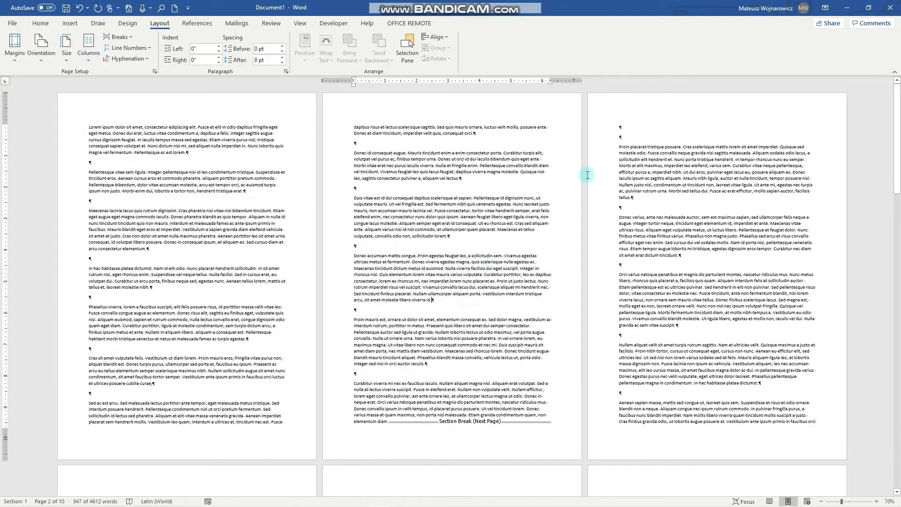
left_click(636, 137)
key("BackSpace")
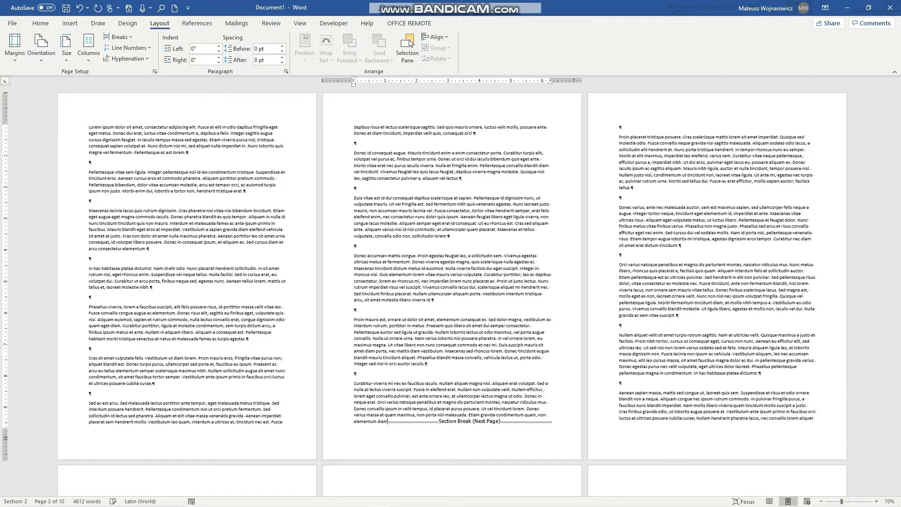
left_click(644, 126)
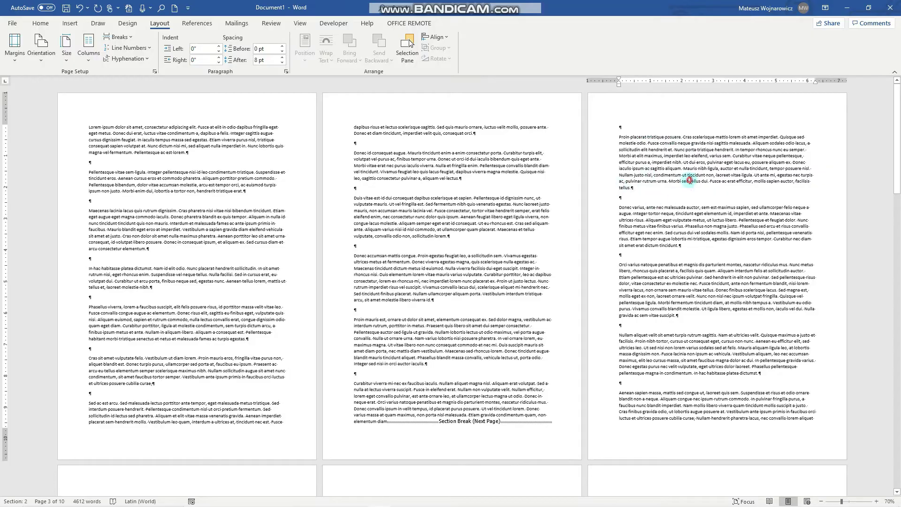
- Make section 2 Landscape, bringing the document to 11 pages
left_click(42, 49)
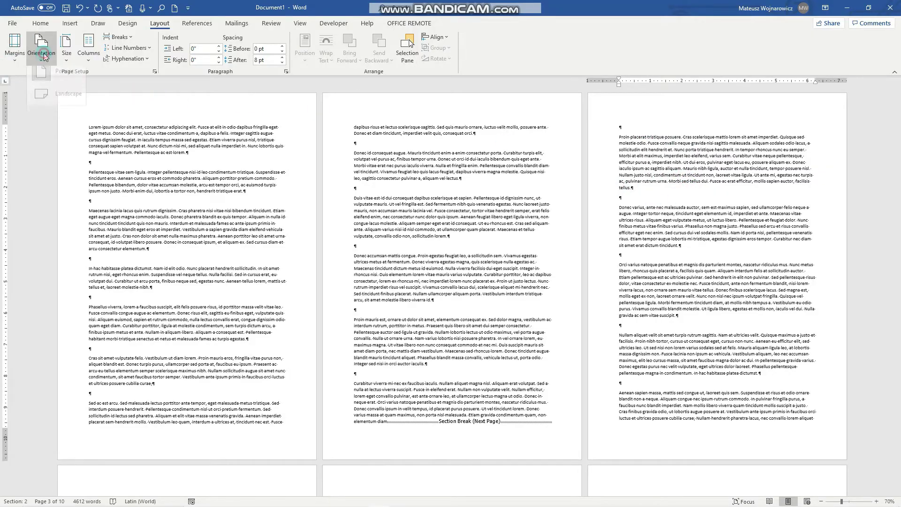
left_click(50, 101)
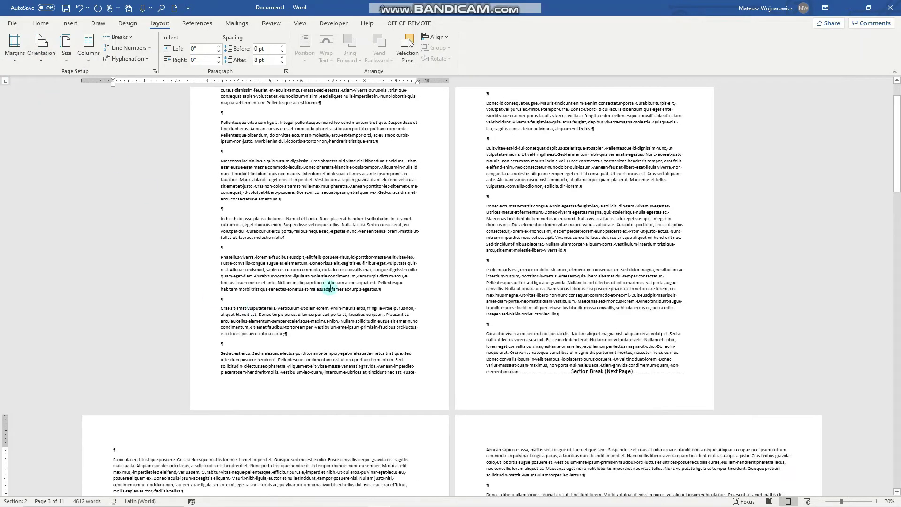
scroll(366, 294, "down", 5)
scroll(371, 300, "down", 8)
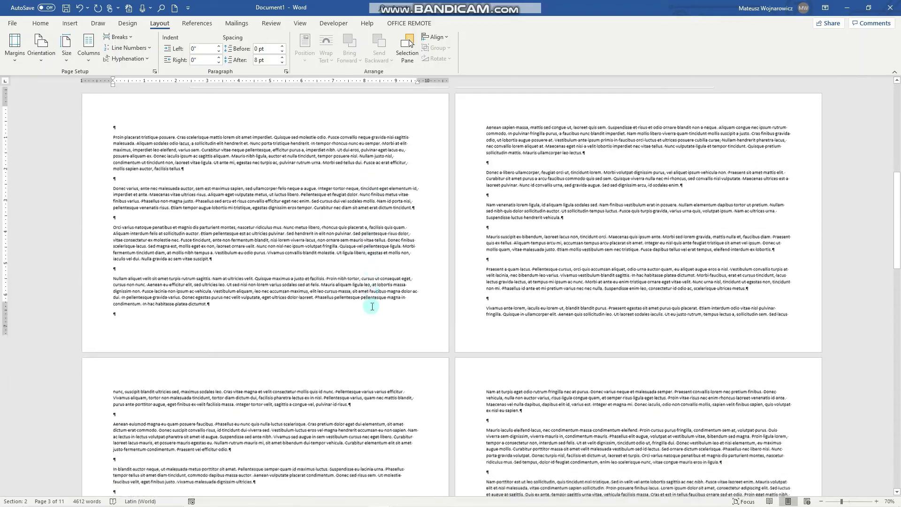
scroll(376, 305, "up", 5)
scroll(704, 282, "up", 6)
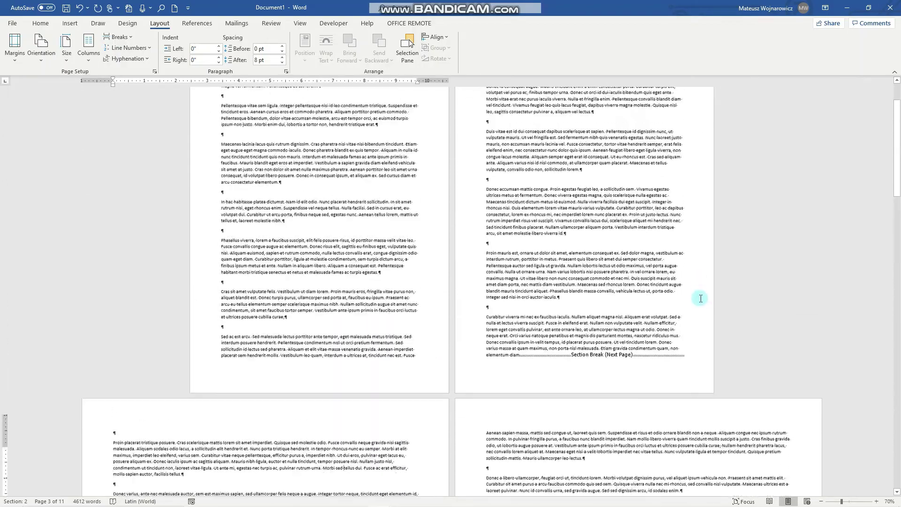
- Delete the section break, then undo every change back through the break's insertion
left_click(694, 374)
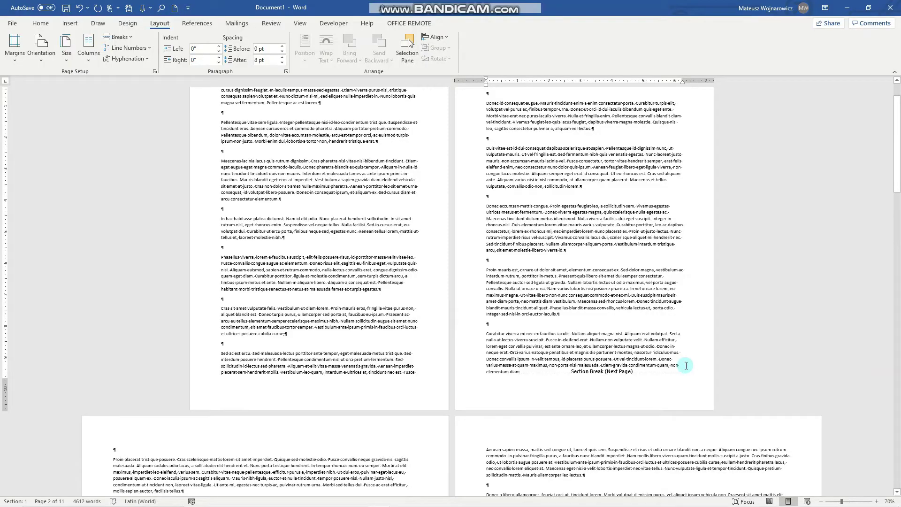
key("Delete")
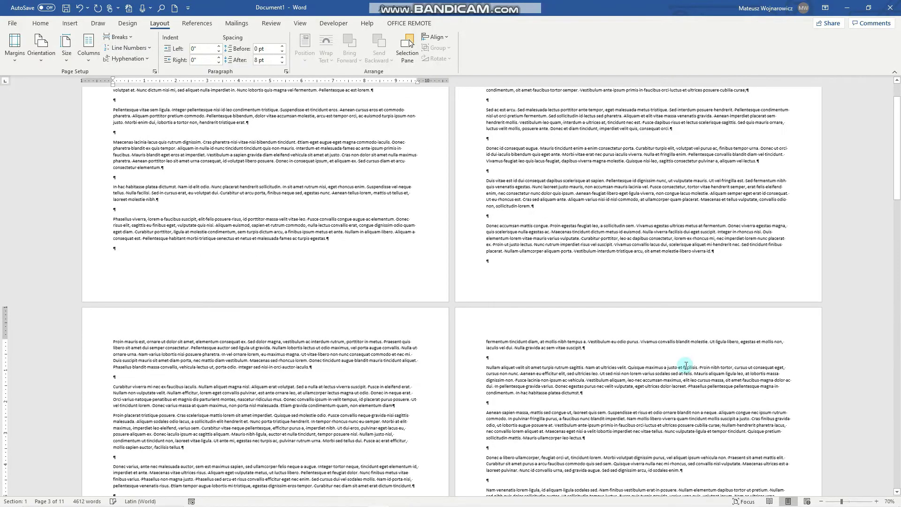
left_click_drag(897, 136, 898, 77)
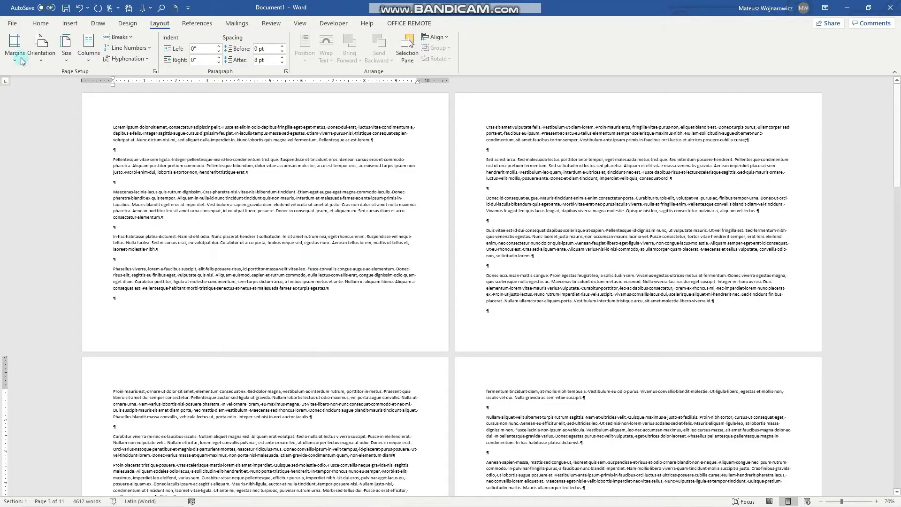
left_click(78, 9)
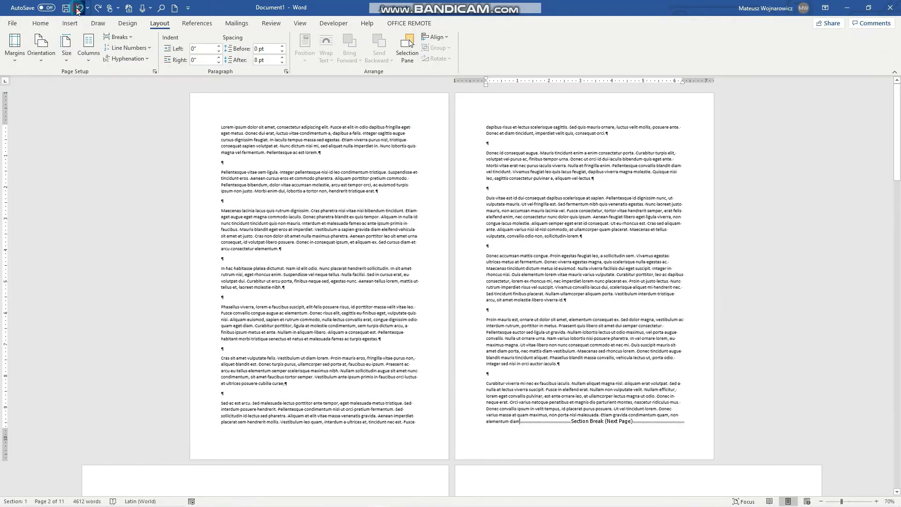
left_click(78, 8)
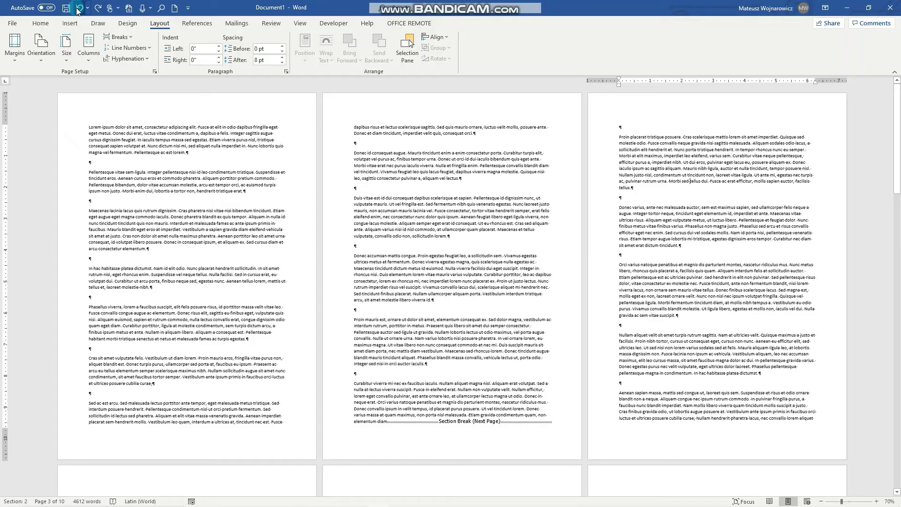
left_click(78, 8)
left_click(78, 9)
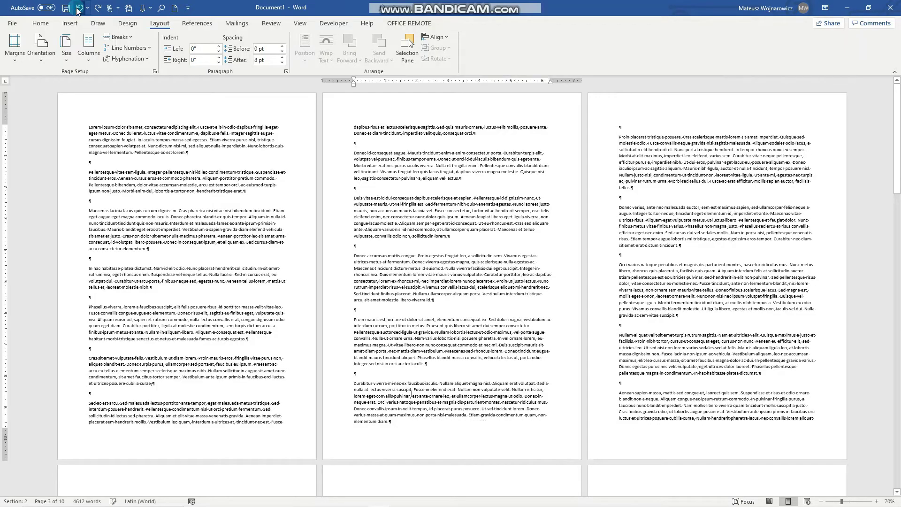
- Try Narrow 0.5-inch margins on the document, then undo them
left_click(88, 124)
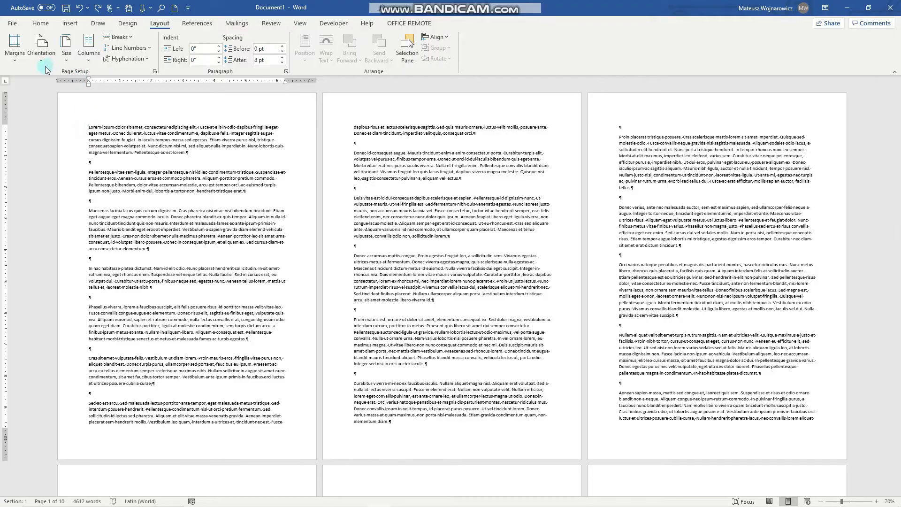
left_click(16, 64)
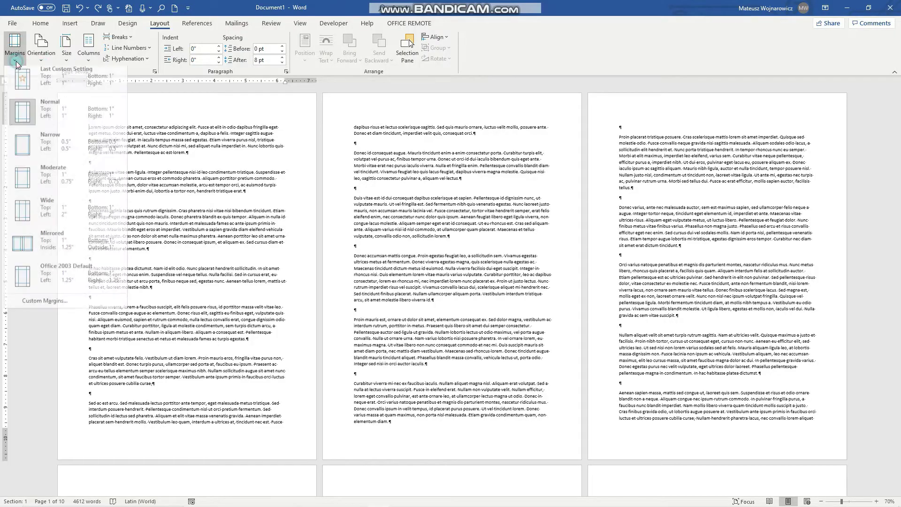
left_click(49, 161)
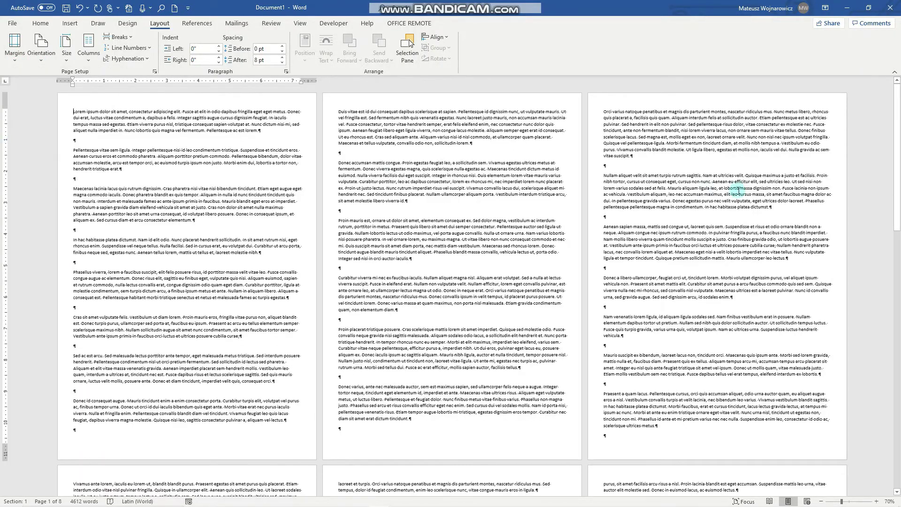
left_click(80, 14)
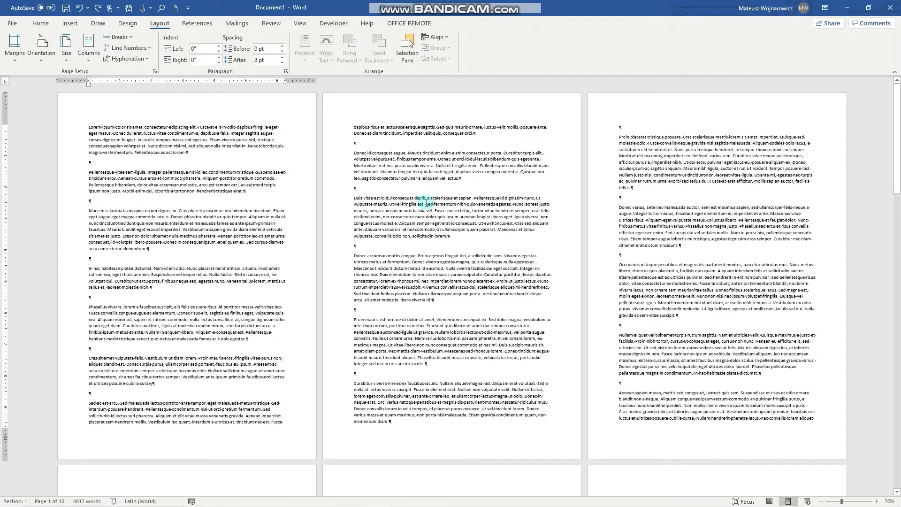
- Insert a continuous section break on page 2, just before the Donec accumsan paragraphs
left_click(471, 241)
left_click(358, 257)
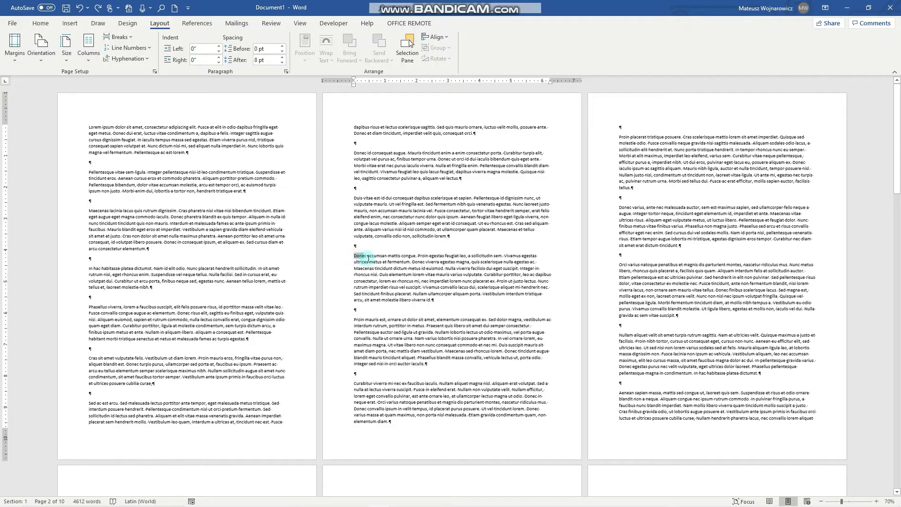
left_click_drag(368, 259, 491, 351)
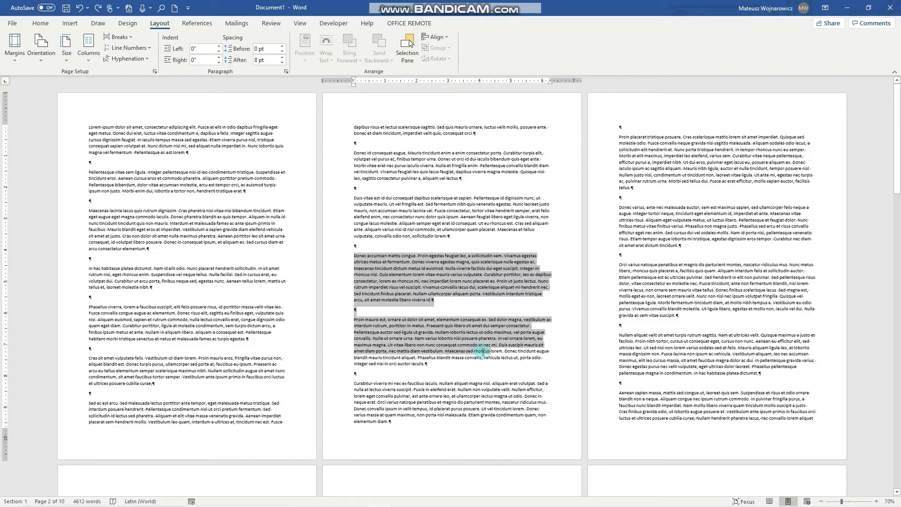
left_click(438, 301)
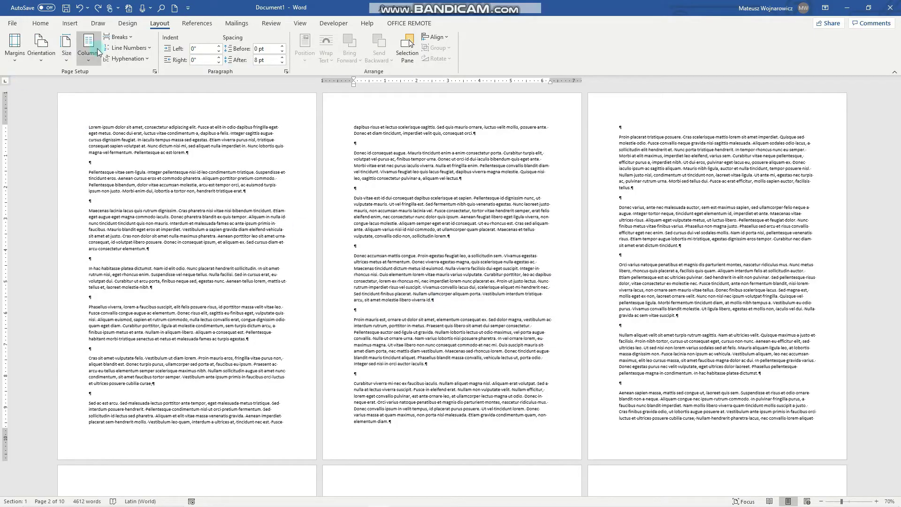
left_click(377, 245)
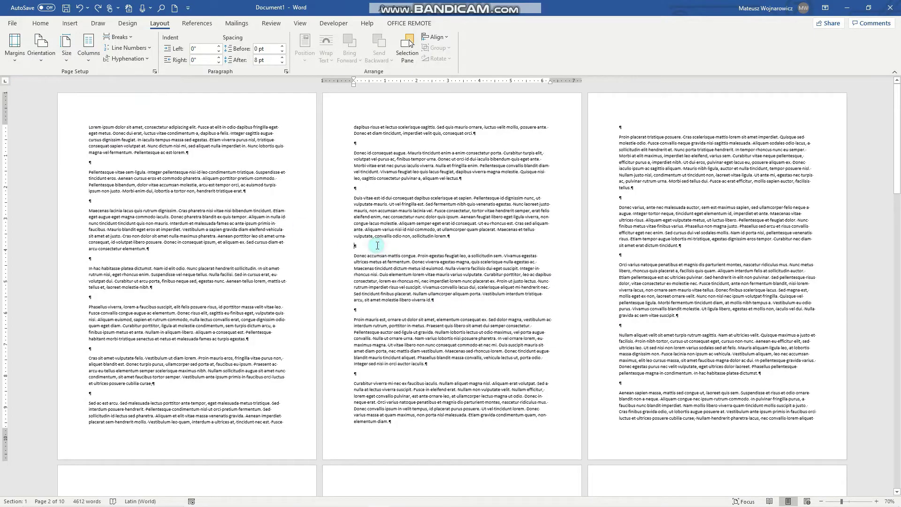
left_click(120, 38)
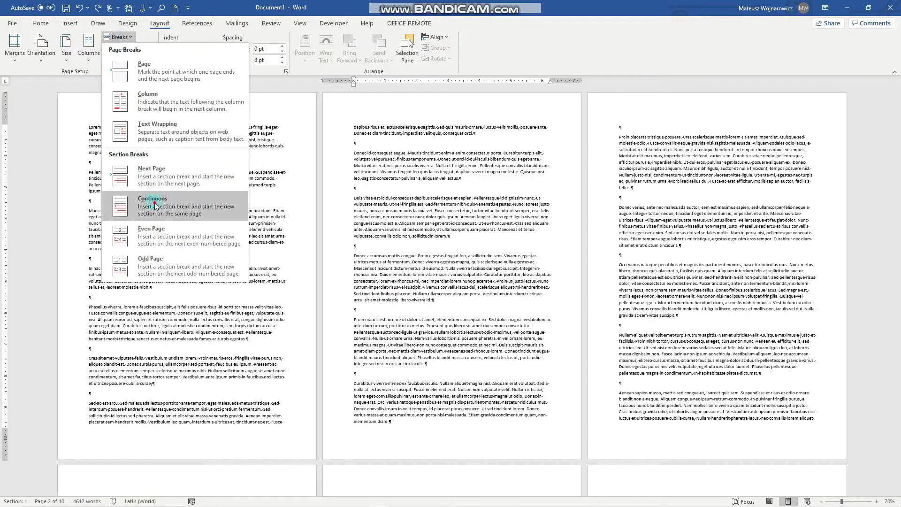
left_click(156, 202)
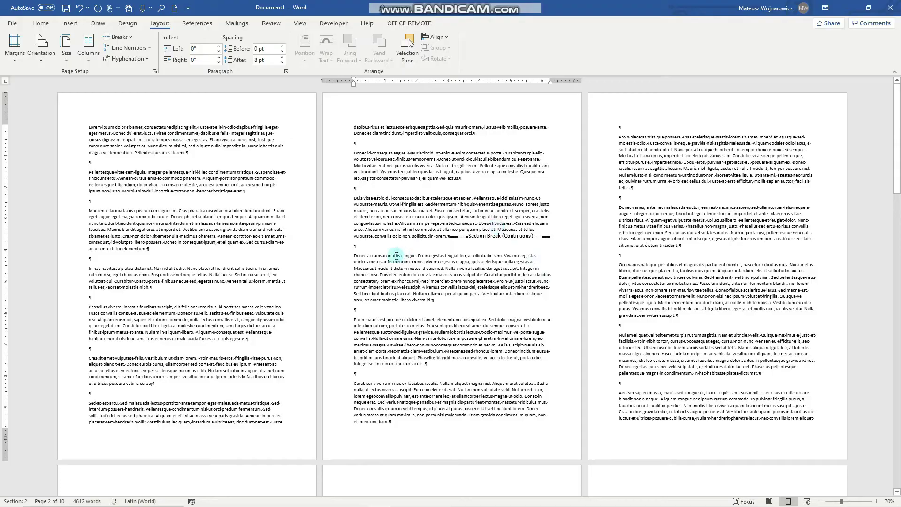
- Set the new second section in two columns, leaving 9 pages in total
left_click(356, 259)
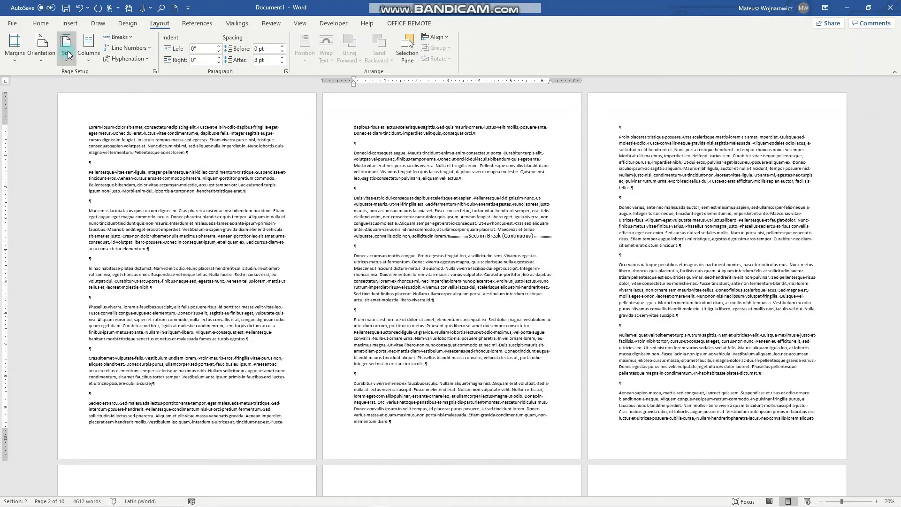
left_click(86, 53)
left_click(103, 101)
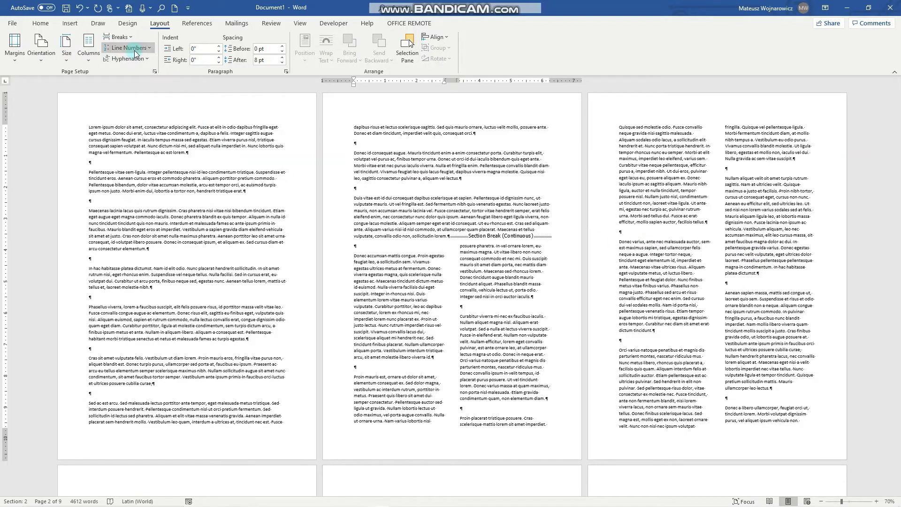
- Switch to Document2, the one-page 659-word lorem ipsum document, and return to Layout
left_click(297, 24)
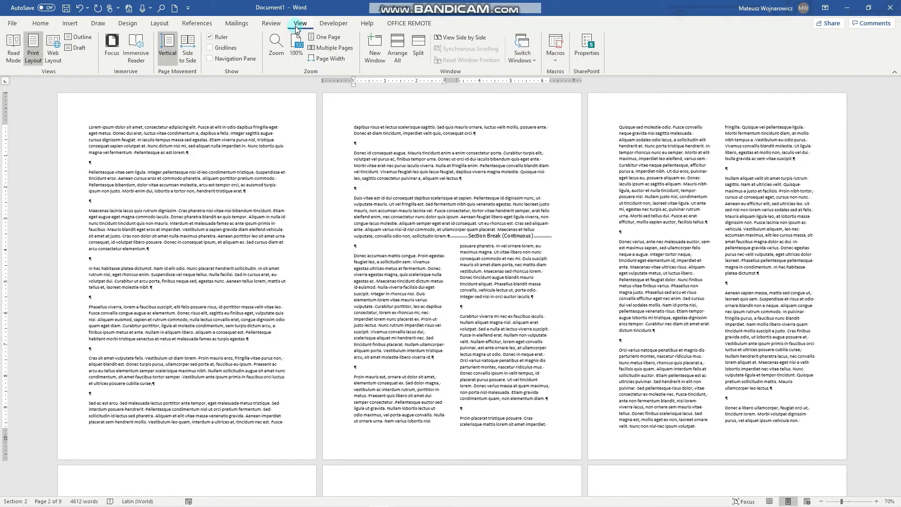
left_click(523, 55)
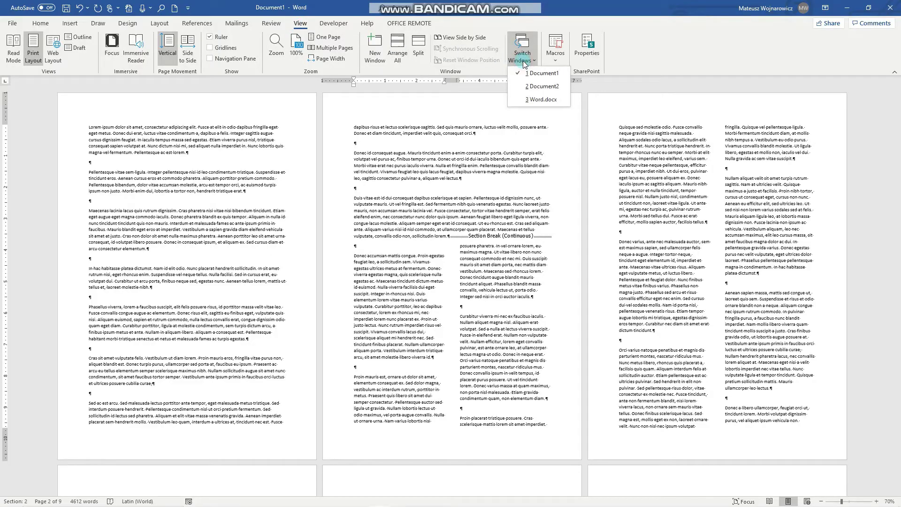
left_click(533, 87)
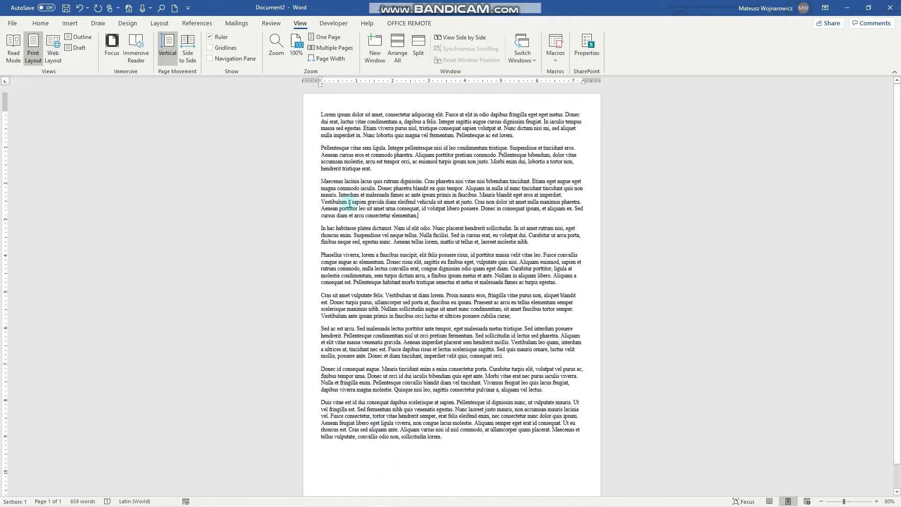
left_click(147, 27)
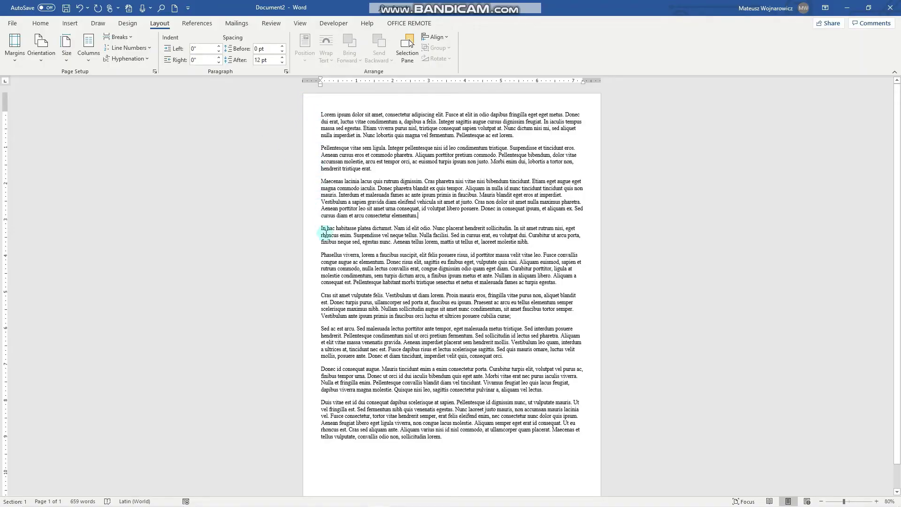
- Select all of Document2's text, set it in two columns, and adjust the column gap on the ruler
left_click(462, 446)
left_click_drag(454, 435, 314, 114)
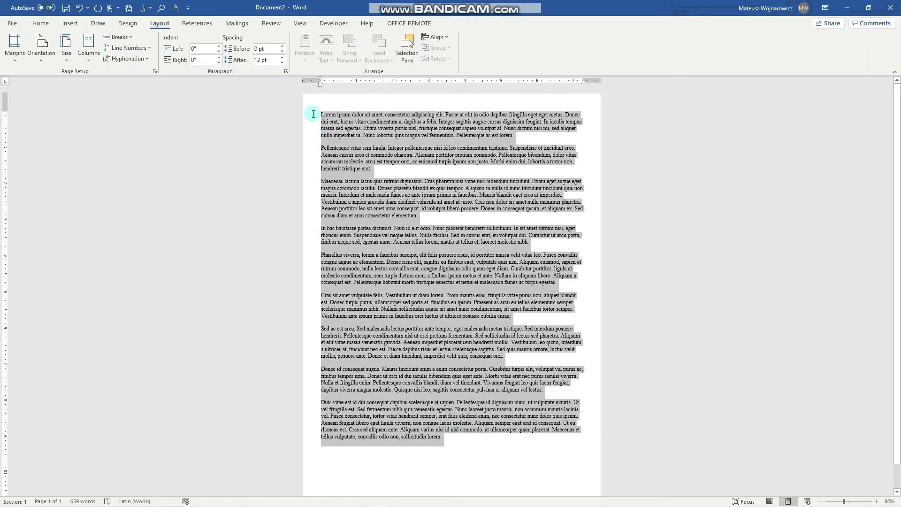
left_click(88, 60)
left_click(97, 101)
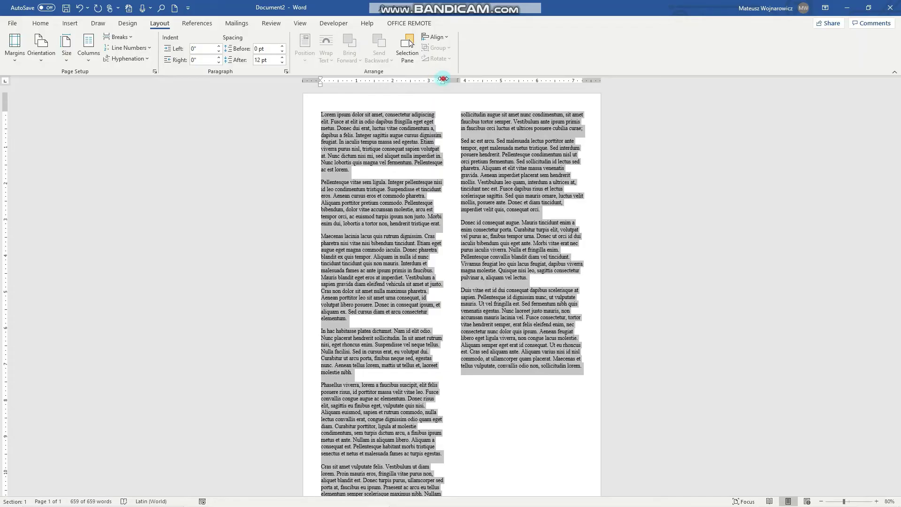
left_click_drag(443, 79, 442, 79)
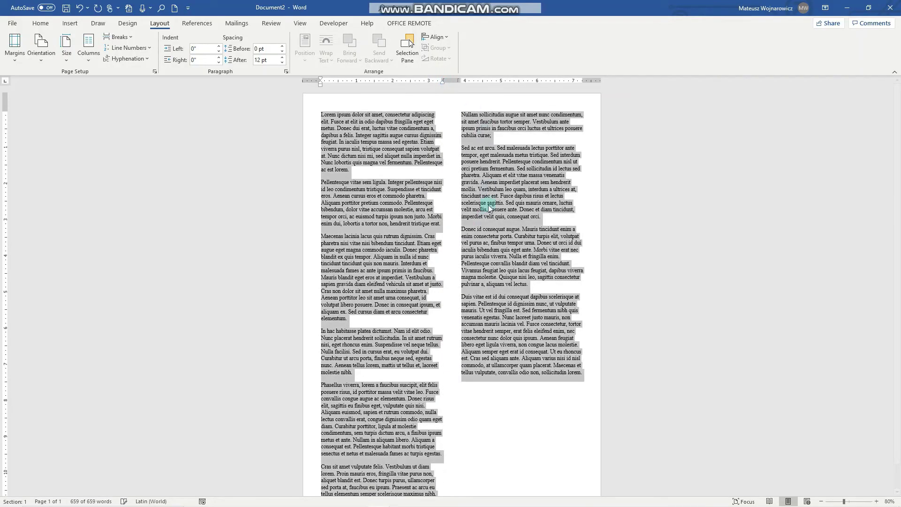
left_click(471, 235)
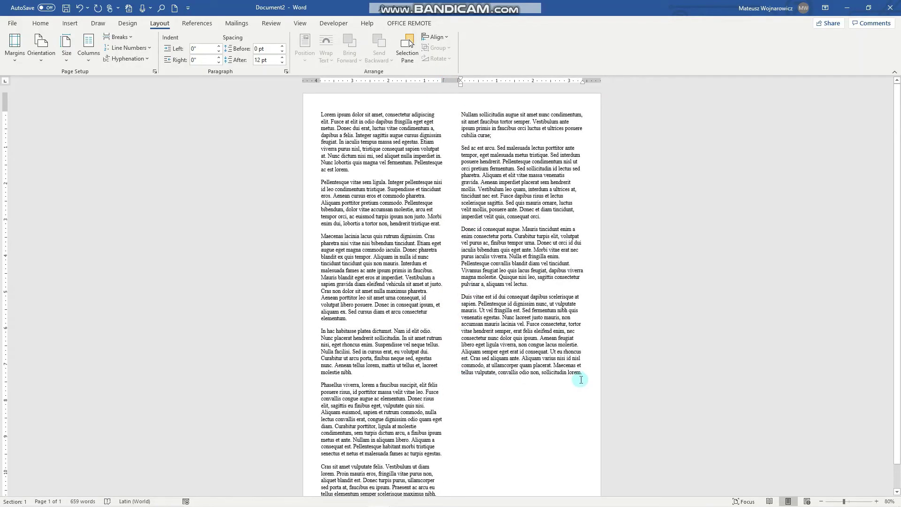
- Apply Continuous line numbering so lines run 1–88 down both columns
left_click(139, 49)
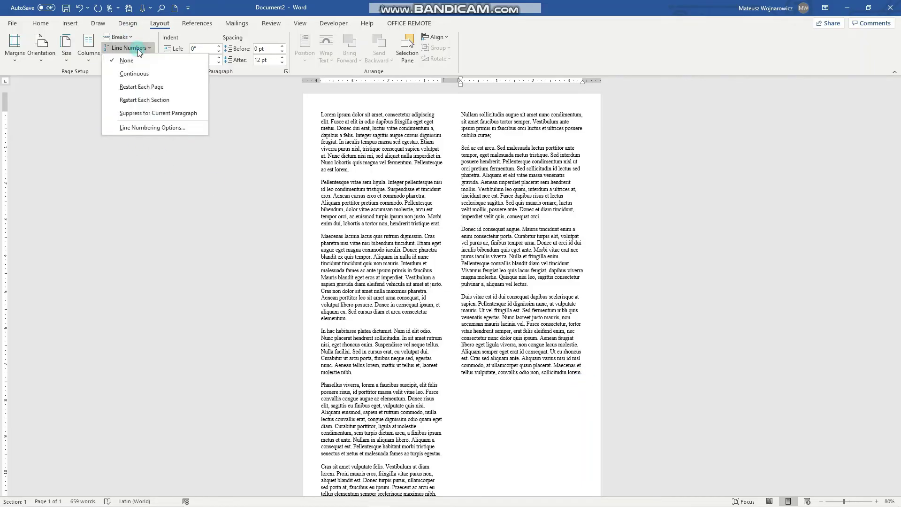
left_click(138, 73)
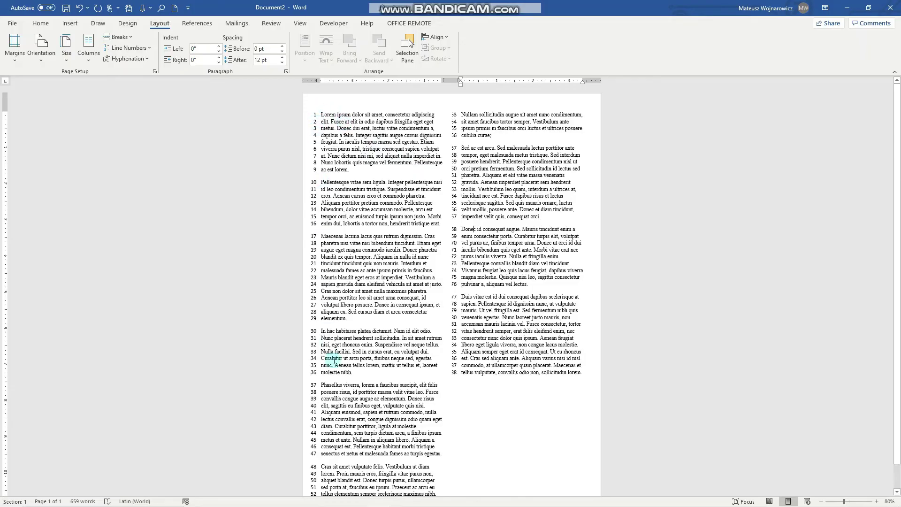
left_click(138, 47)
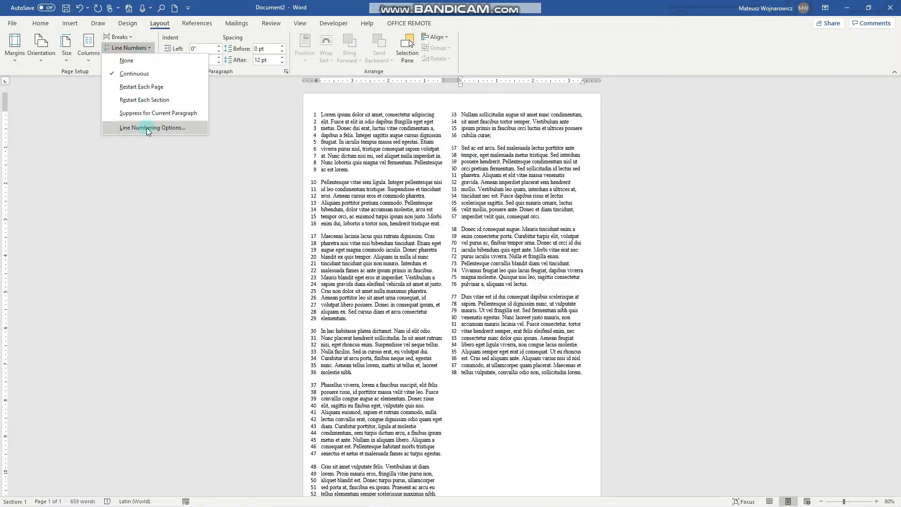
- Set the line numbers' Count by value to 5 and apply it through Page Setup
left_click(148, 129)
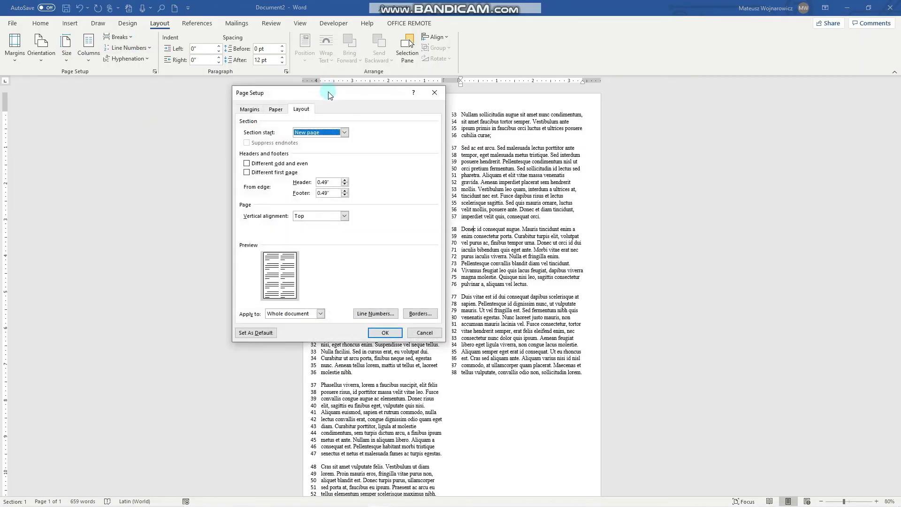
left_click_drag(329, 93, 322, 83)
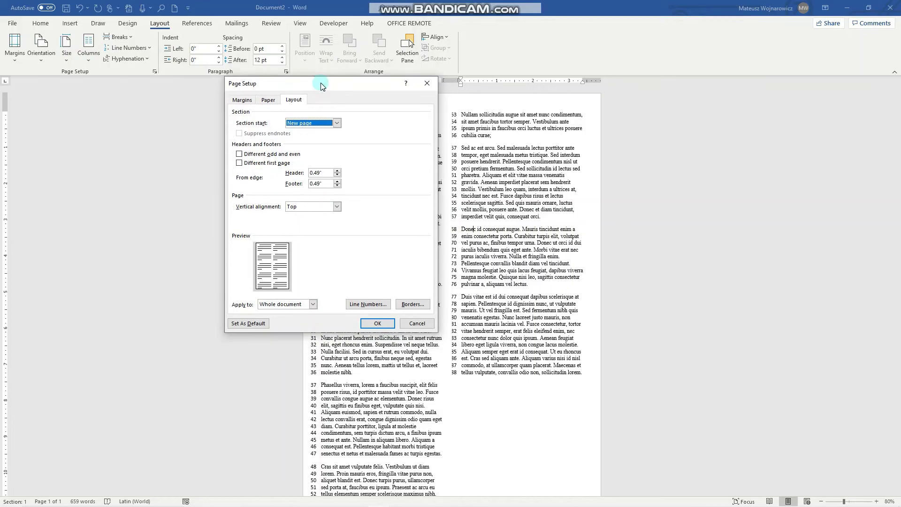
left_click(371, 304)
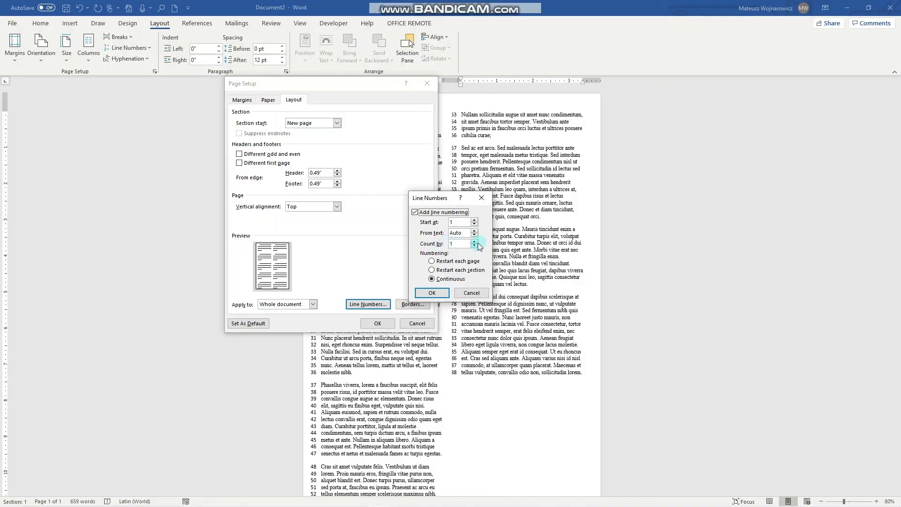
left_click(474, 241)
left_click(474, 242)
left_click(475, 242)
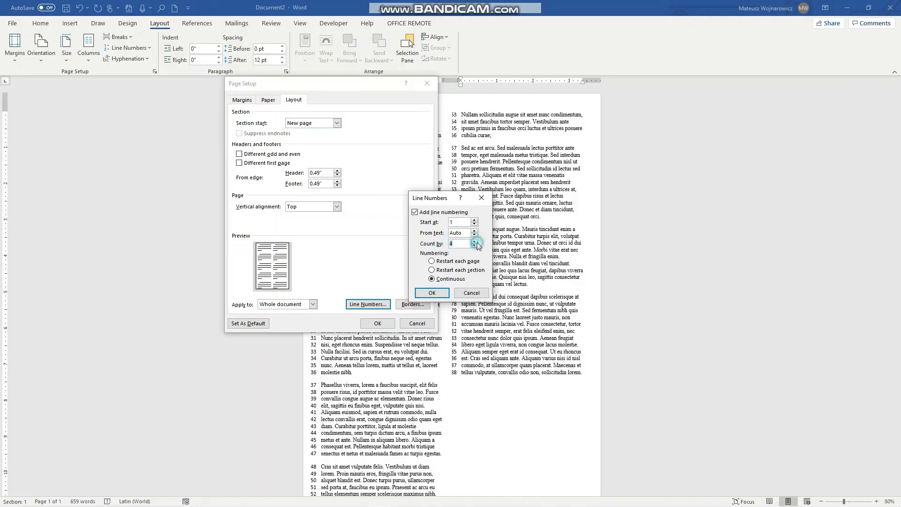
left_click(431, 292)
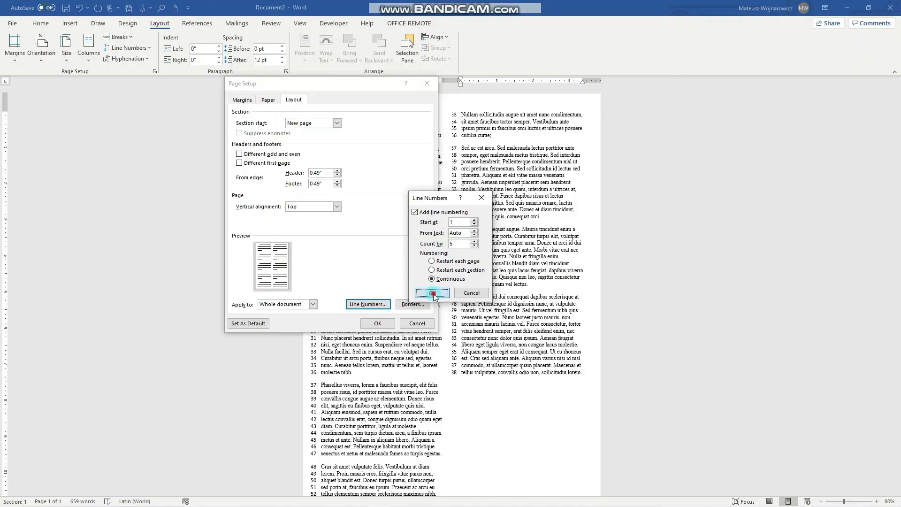
left_click(372, 324)
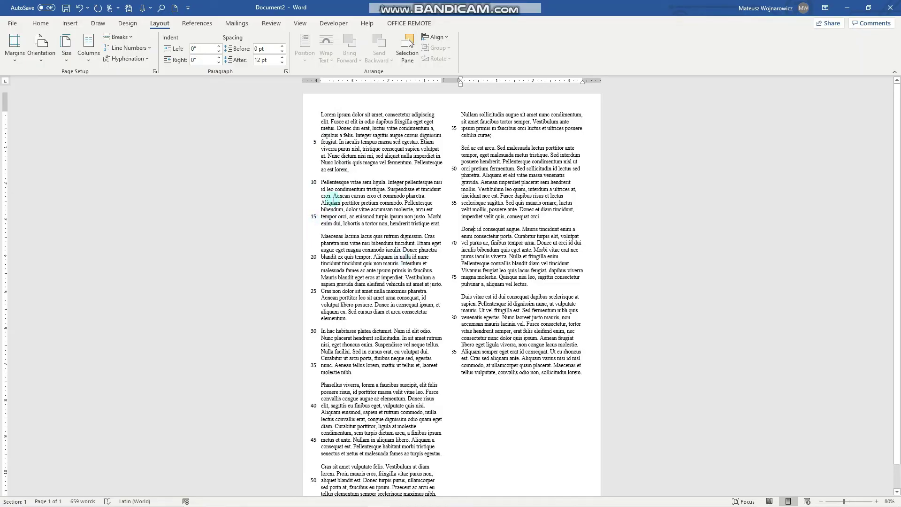
left_click(127, 50)
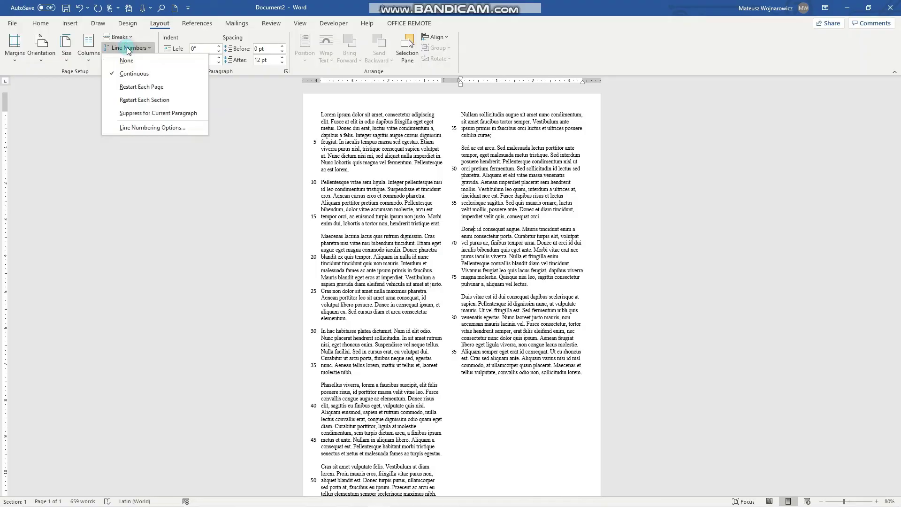
left_click(132, 128)
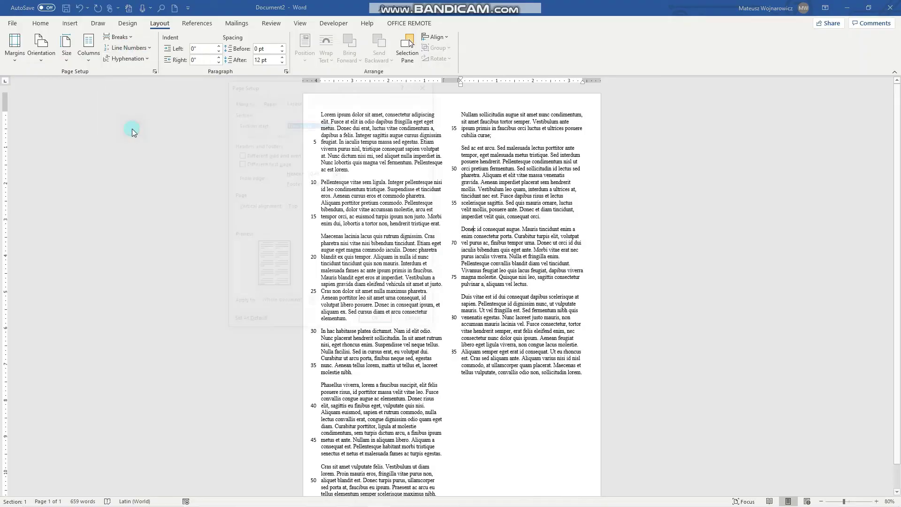
left_click(364, 304)
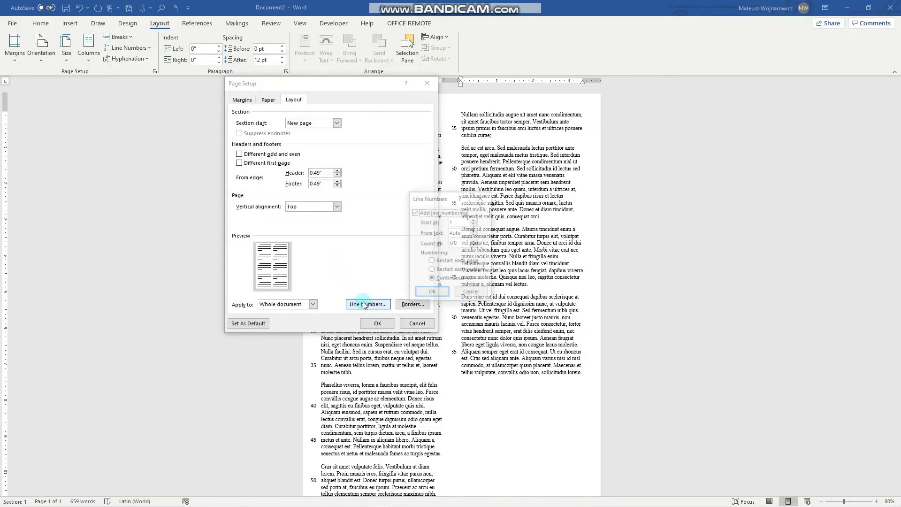
left_click(470, 293)
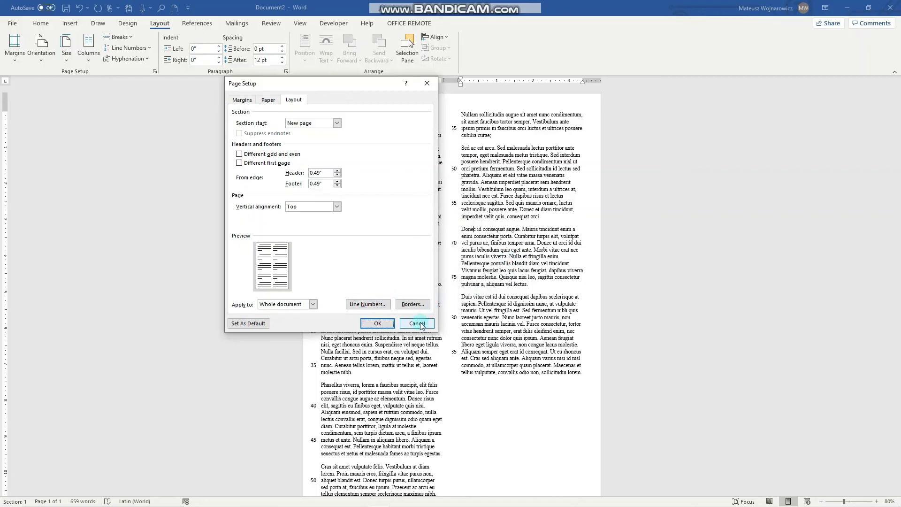
left_click(419, 323)
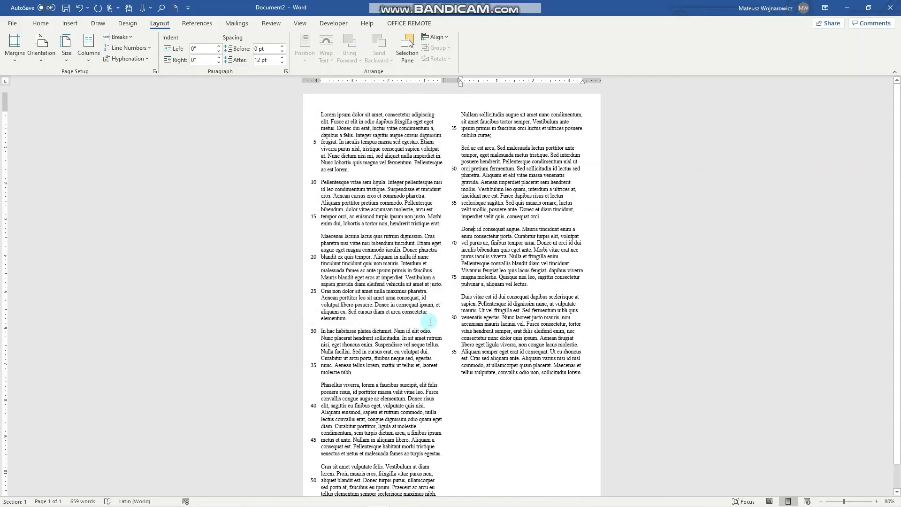